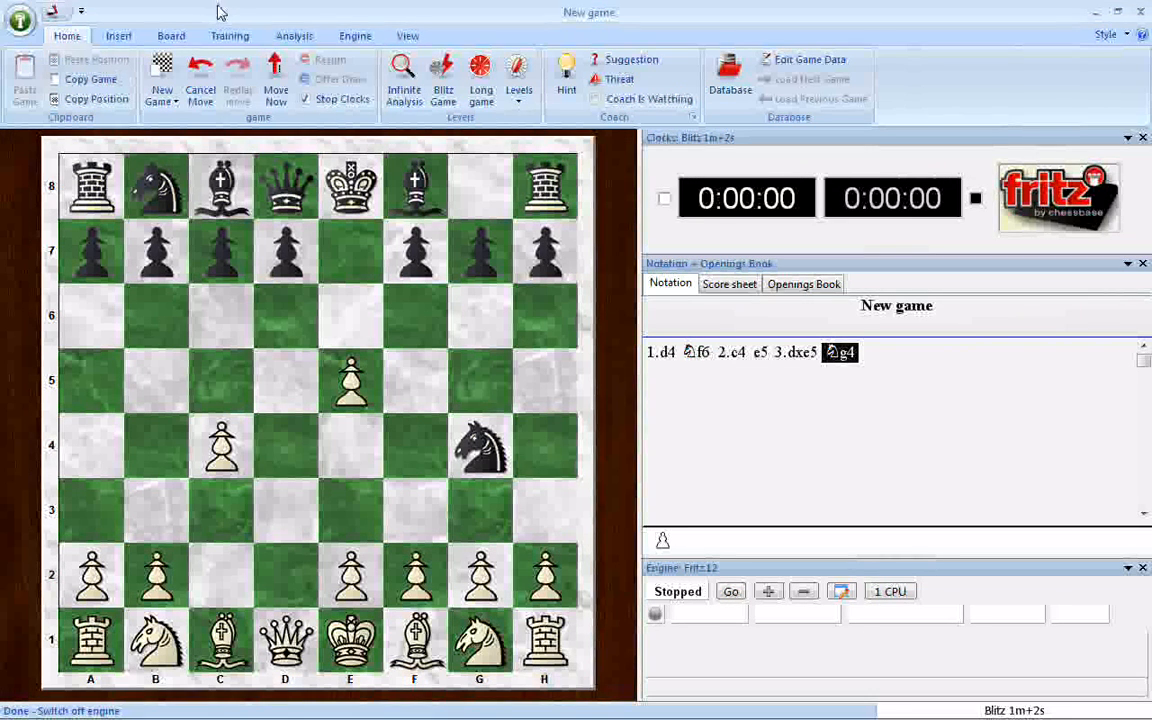
Step: Create a new openings book named "budapest defense.ctg" in the ChessBase Books folder
{"action": "left_click", "coordinate": [22, 22]}
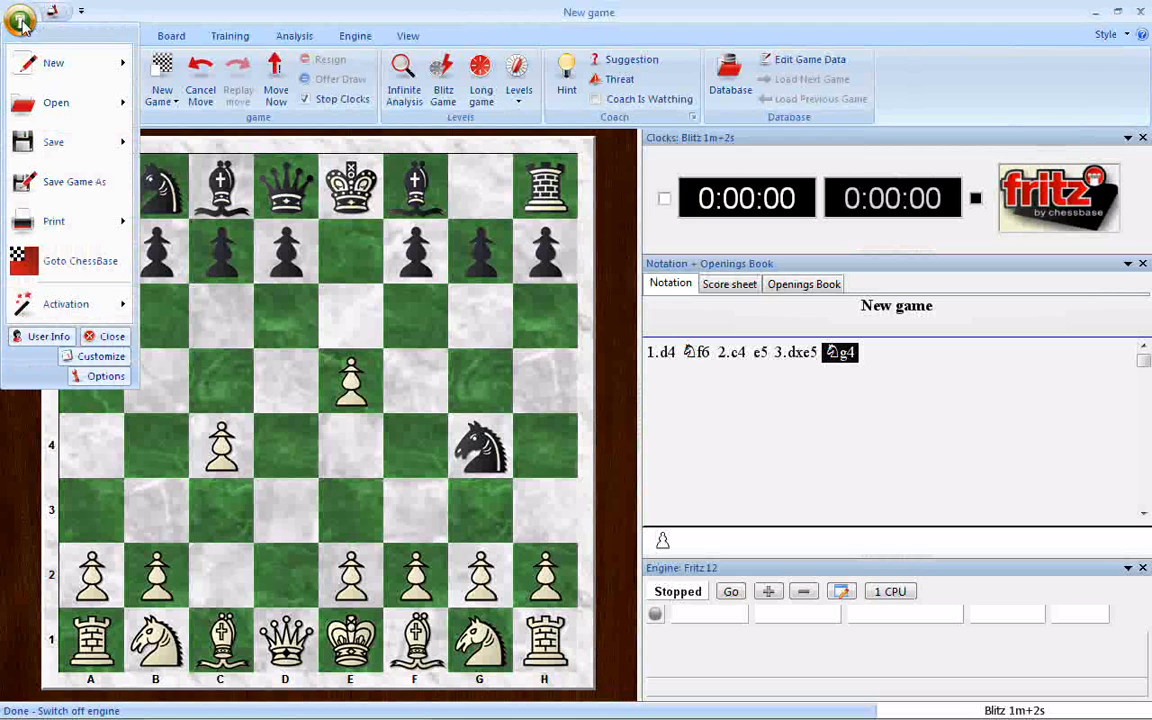
{"action": "mouse_move", "coordinate": [45, 63]}
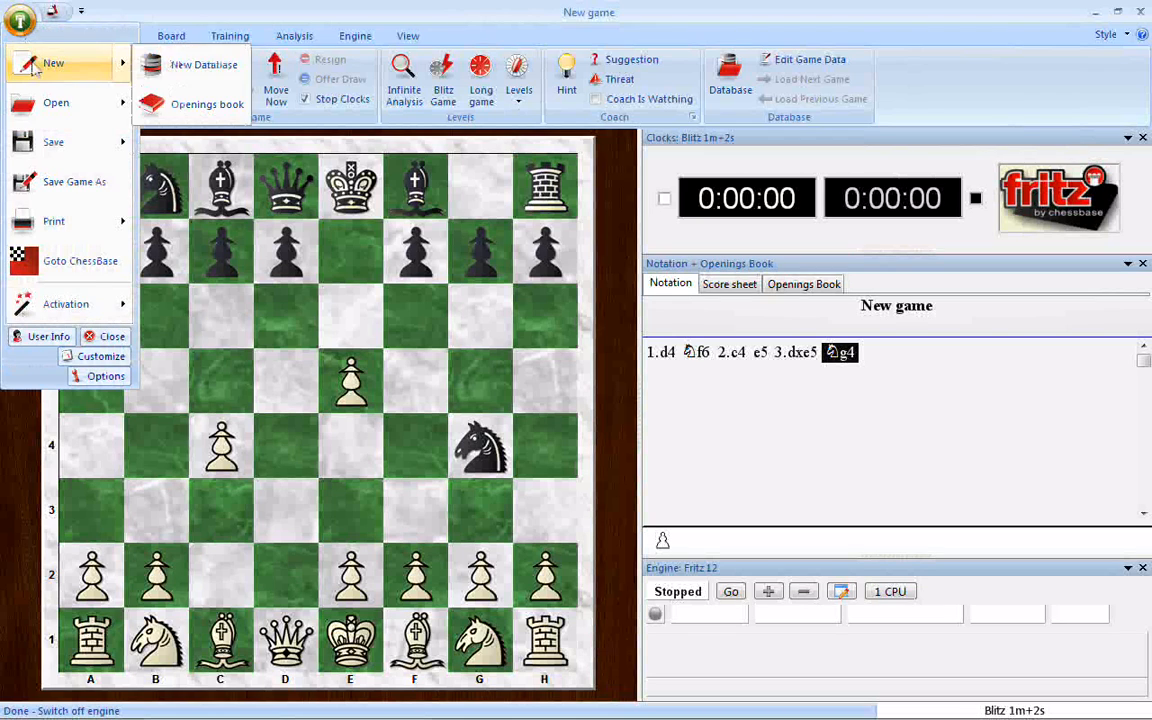
{"action": "left_click", "coordinate": [190, 112]}
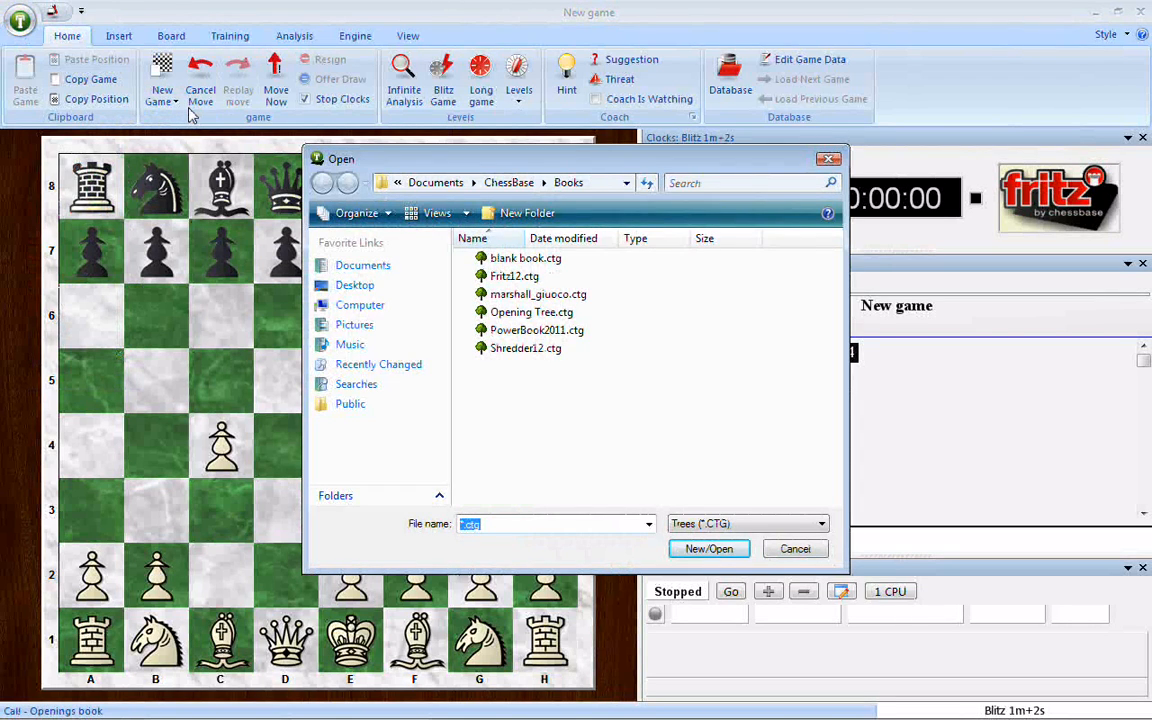
{"action": "left_click", "coordinate": [464, 528]}
{"action": "key", "text": "Delete"}
{"action": "type", "text": "bud"}
{"action": "type", "text": "apest d"}
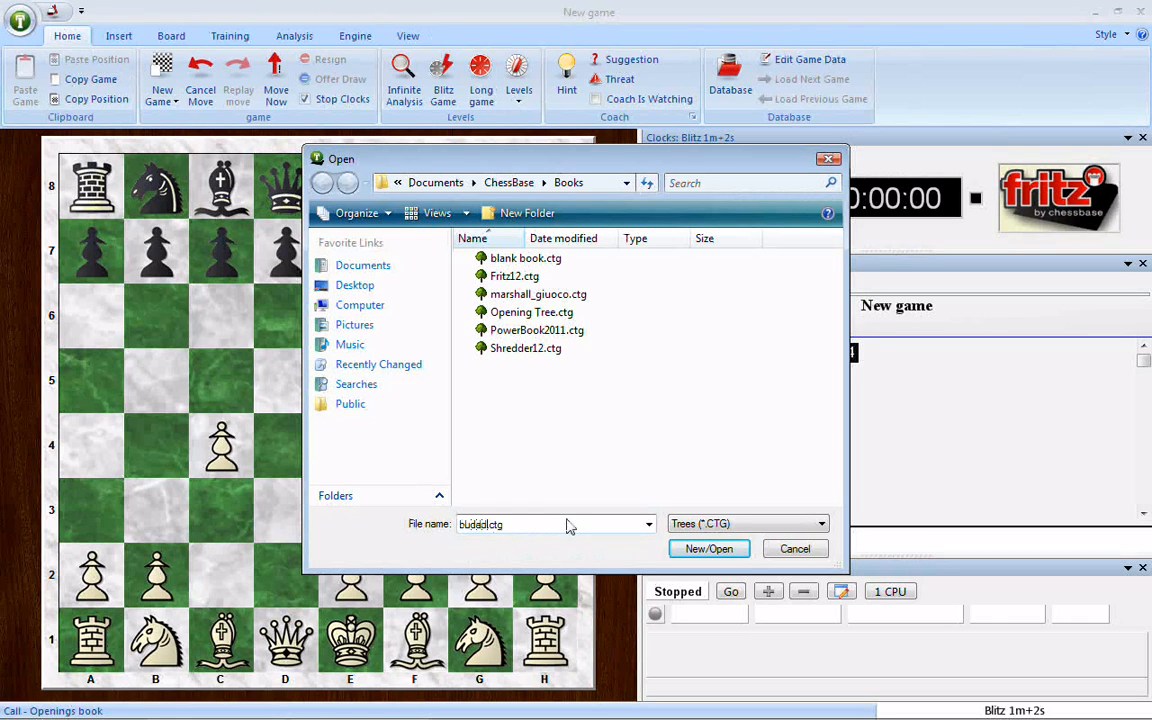
{"action": "type", "text": "efense"}
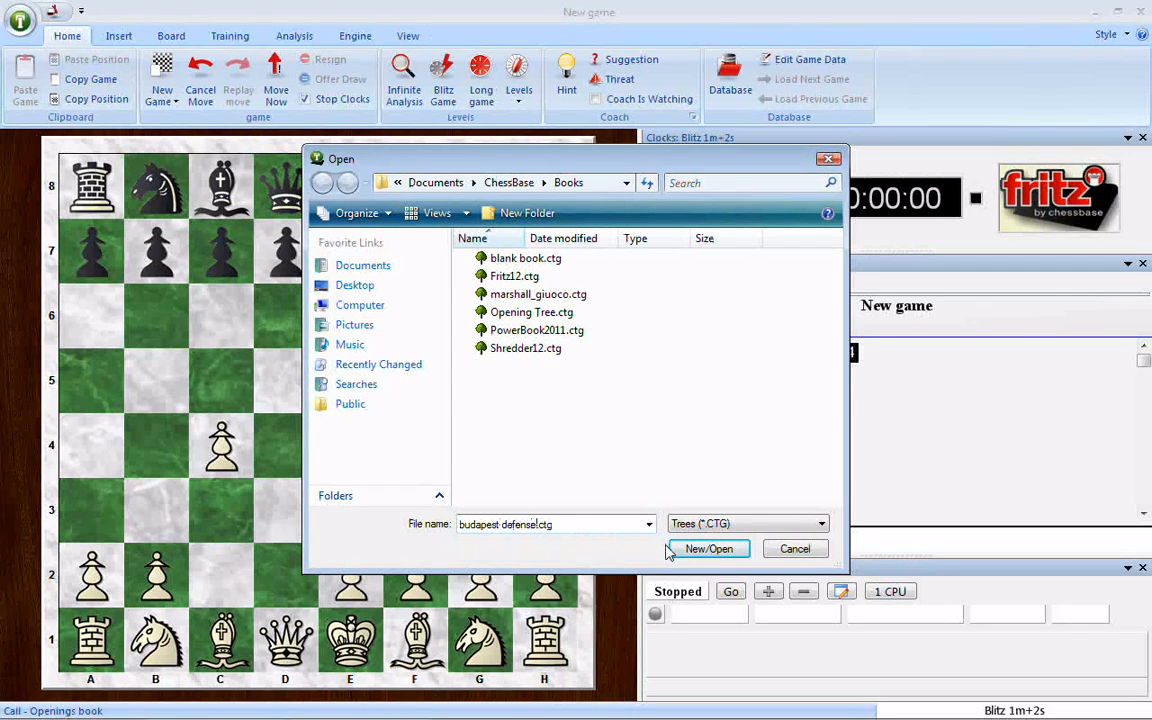
{"action": "left_click", "coordinate": [697, 550]}
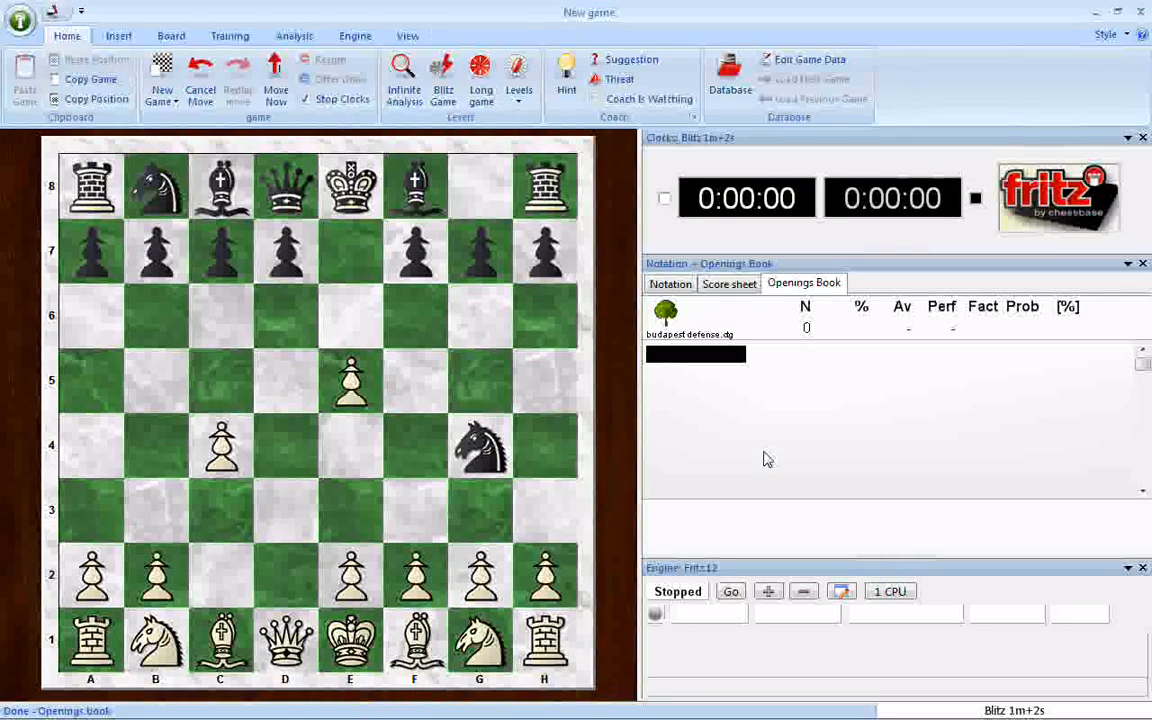
Step: Start a game import into the openings book, choosing "budapest defense.cbh" as the source database
{"action": "left_click", "coordinate": [293, 36]}
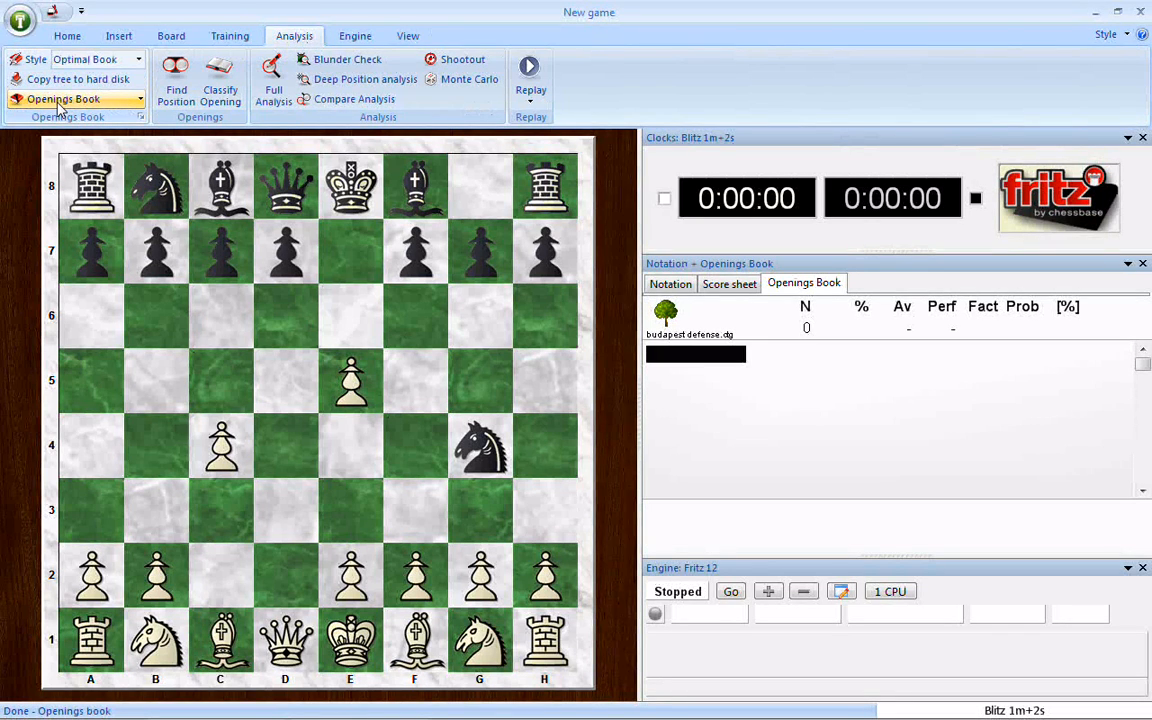
{"action": "left_click", "coordinate": [141, 101]}
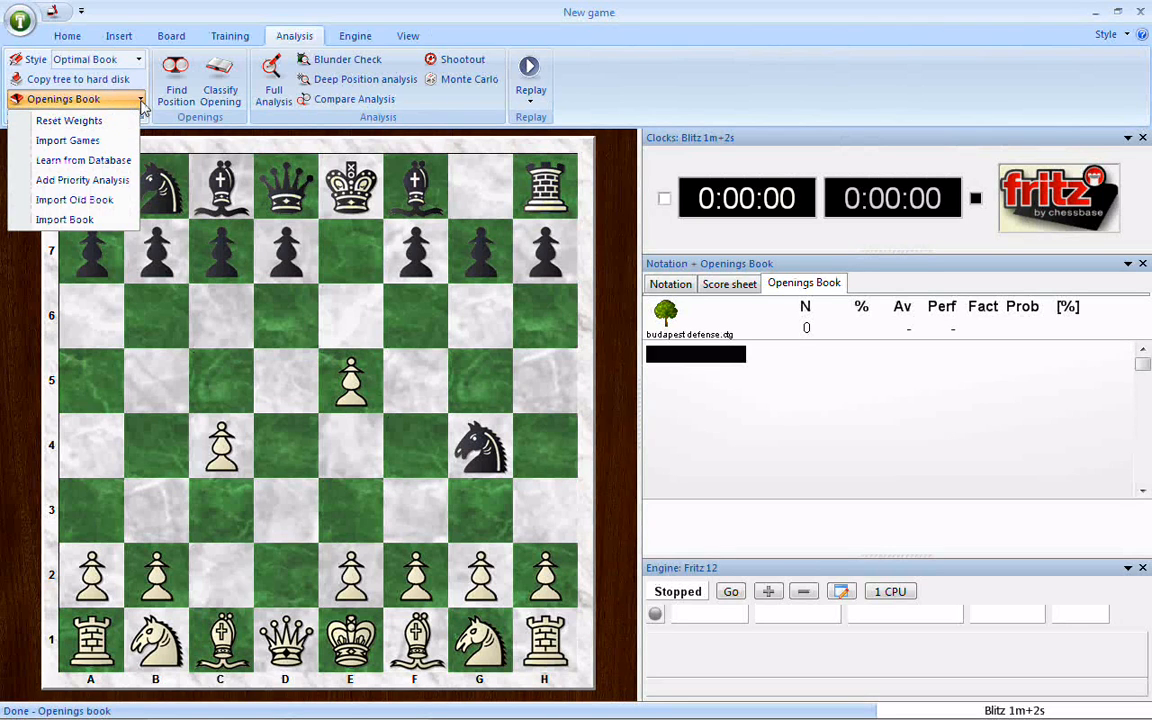
{"action": "left_click", "coordinate": [75, 142]}
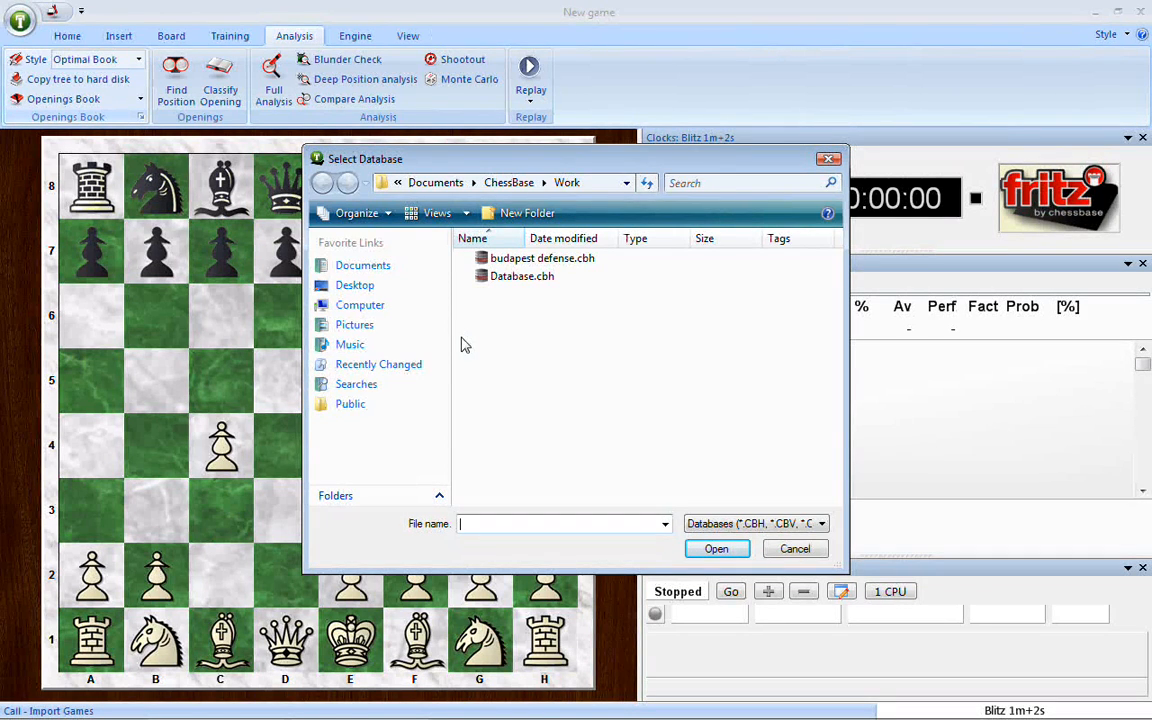
{"action": "left_click", "coordinate": [535, 258]}
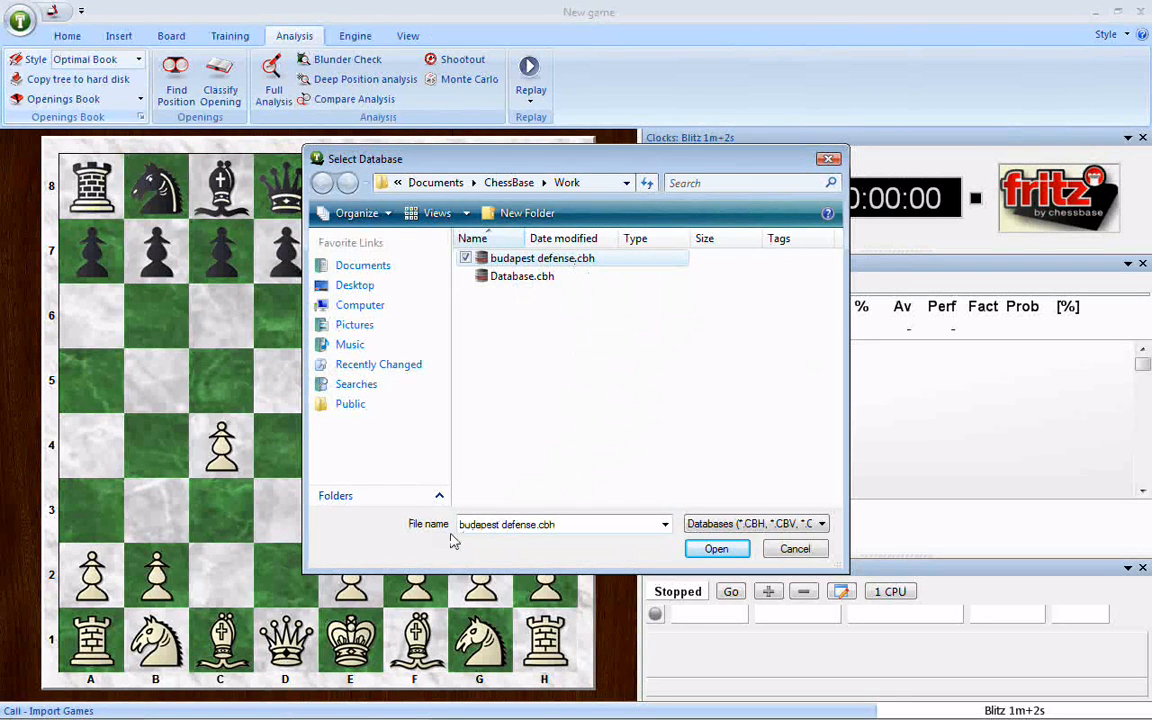
{"action": "left_click", "coordinate": [709, 553]}
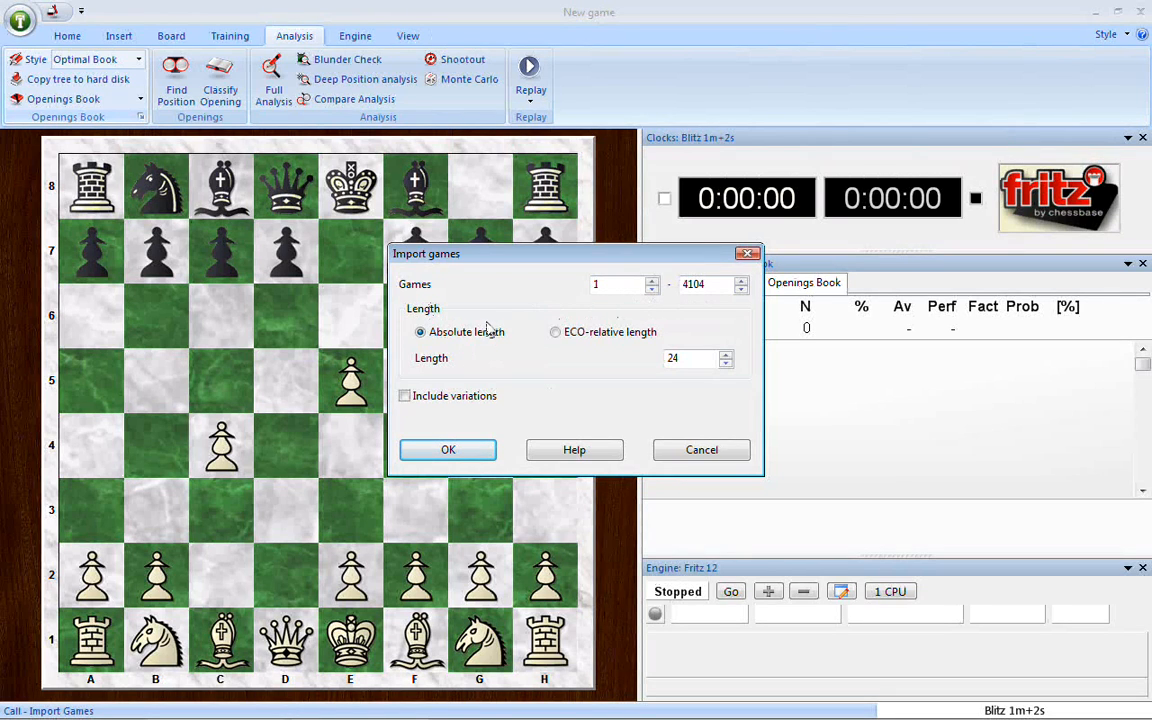
{"action": "double_click", "coordinate": [676, 359]}
{"action": "type", "text": "20"}
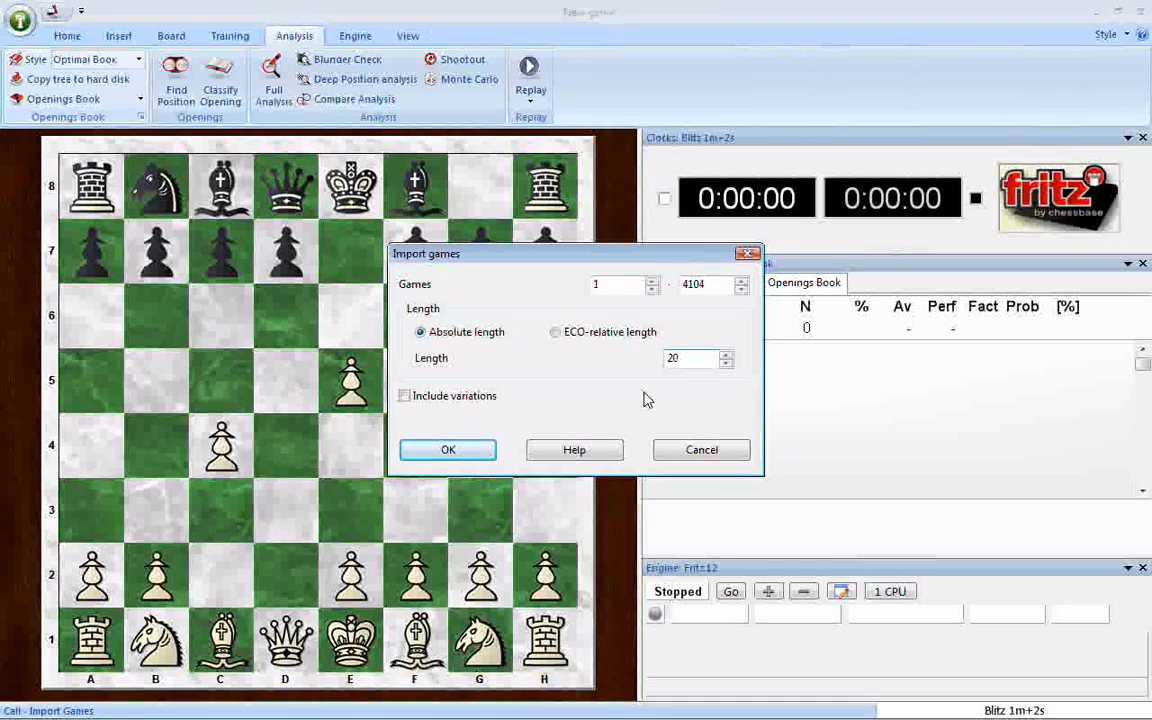
{"action": "key", "text": "BackSpace"}
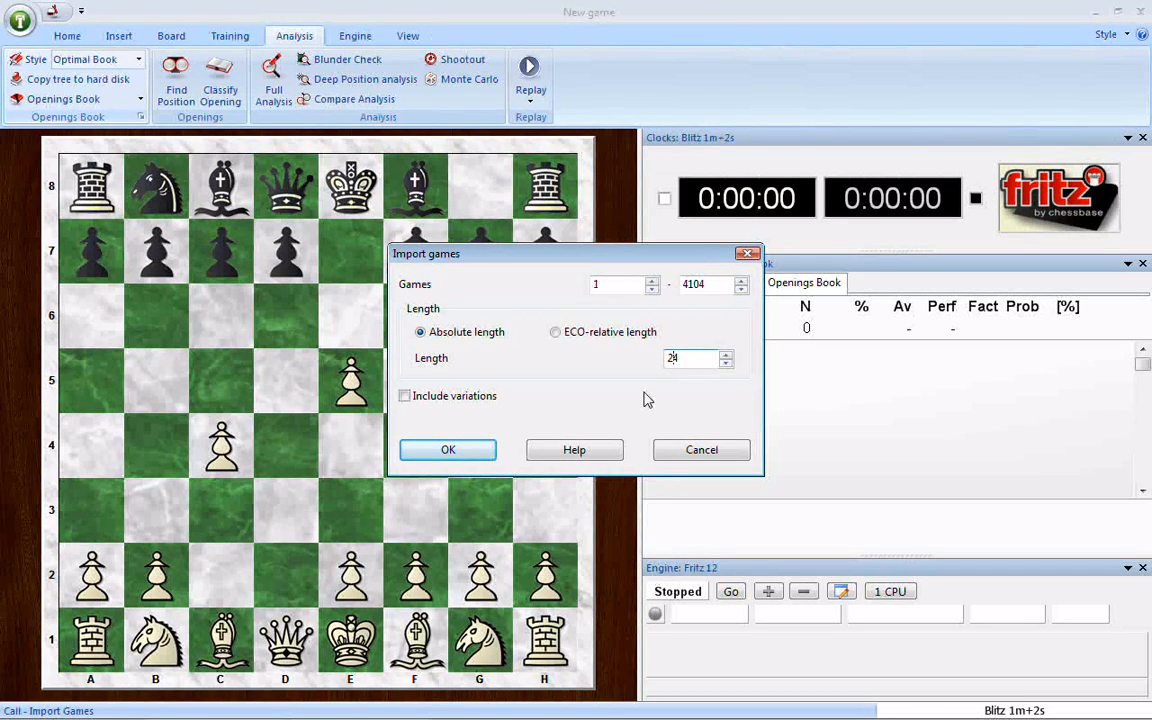
{"action": "left_click_drag", "start_coordinate": [684, 359], "coordinate": [657, 365]}
{"action": "type", "text": "24"}
{"action": "left_click_drag", "start_coordinate": [682, 359], "coordinate": [676, 360]}
{"action": "left_click", "coordinate": [727, 356]}
{"action": "left_click", "coordinate": [727, 356]}
{"action": "type", "text": "24"}
{"action": "type", "text": "525"}
{"action": "left_click", "coordinate": [404, 396]}
{"action": "left_click", "coordinate": [404, 396]}
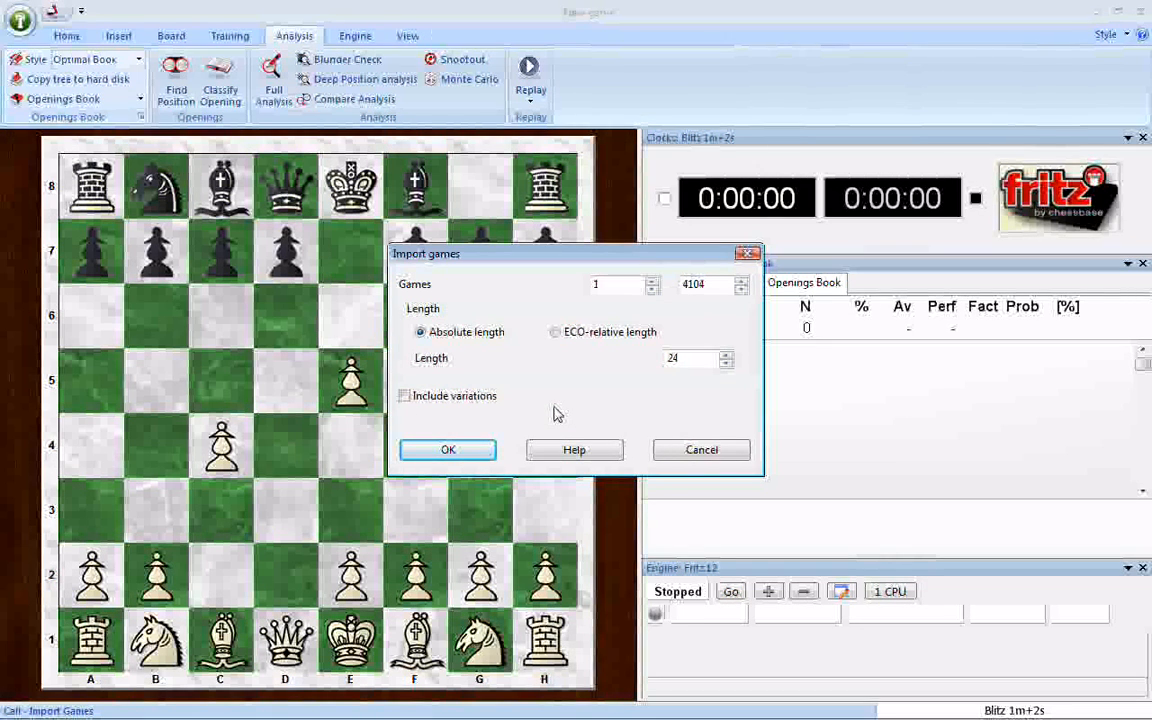
{"action": "left_click", "coordinate": [557, 334]}
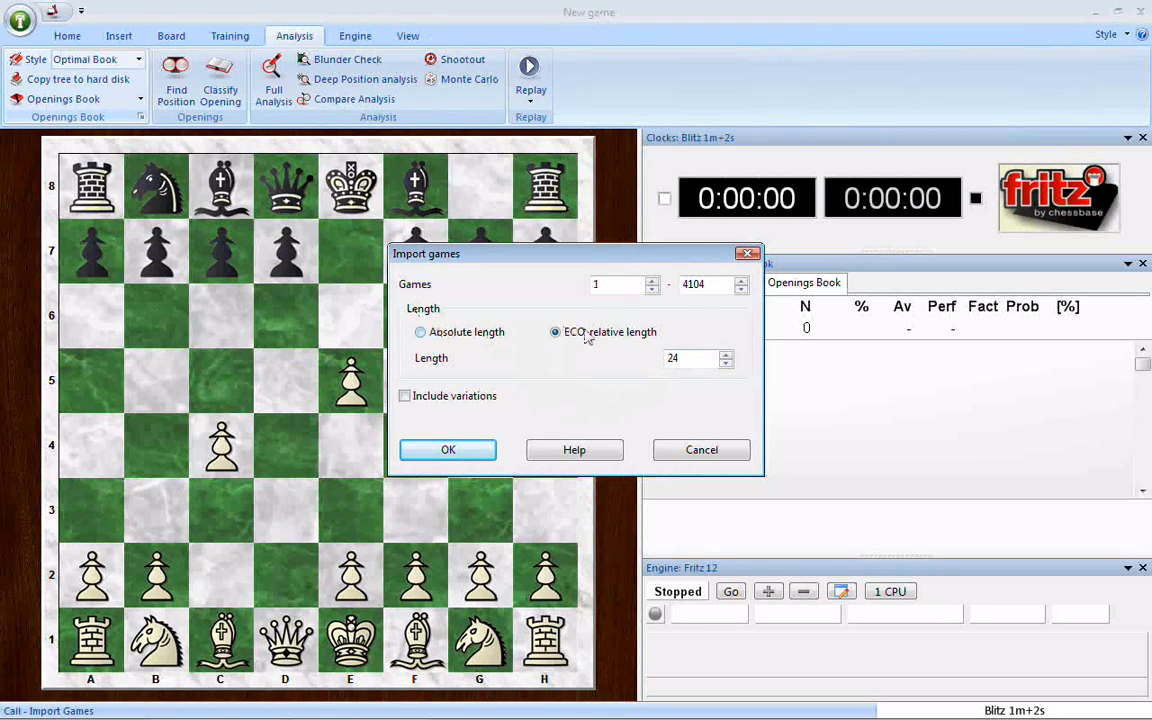
{"action": "left_click", "coordinate": [418, 338]}
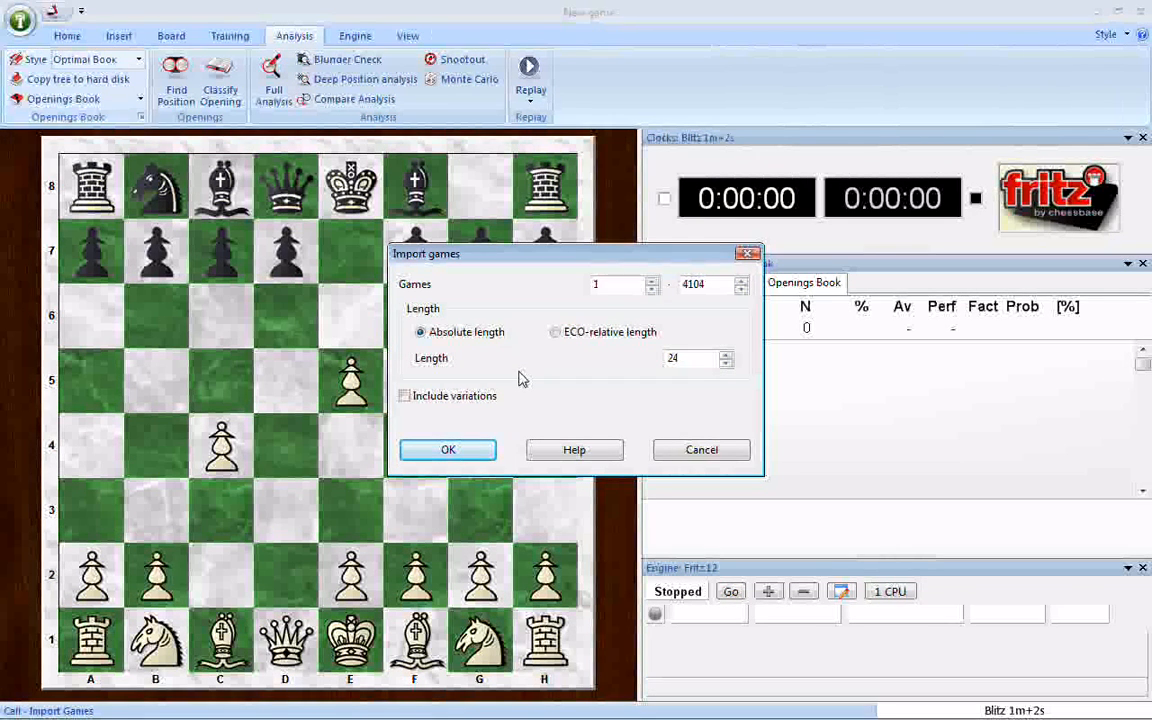
{"action": "left_click", "coordinate": [555, 333]}
{"action": "left_click", "coordinate": [420, 333]}
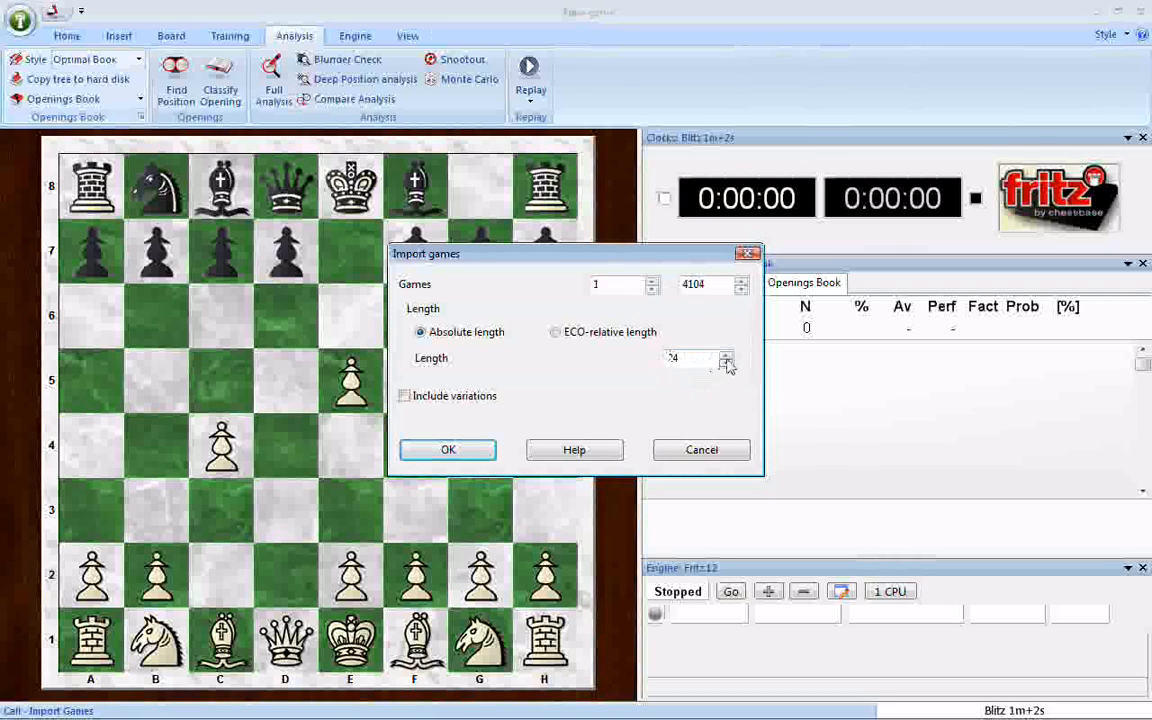
Step: Import games 1 to 4104 with an absolute length of 24, leaving variations out, and dismiss the import report
{"action": "left_click", "coordinate": [559, 335]}
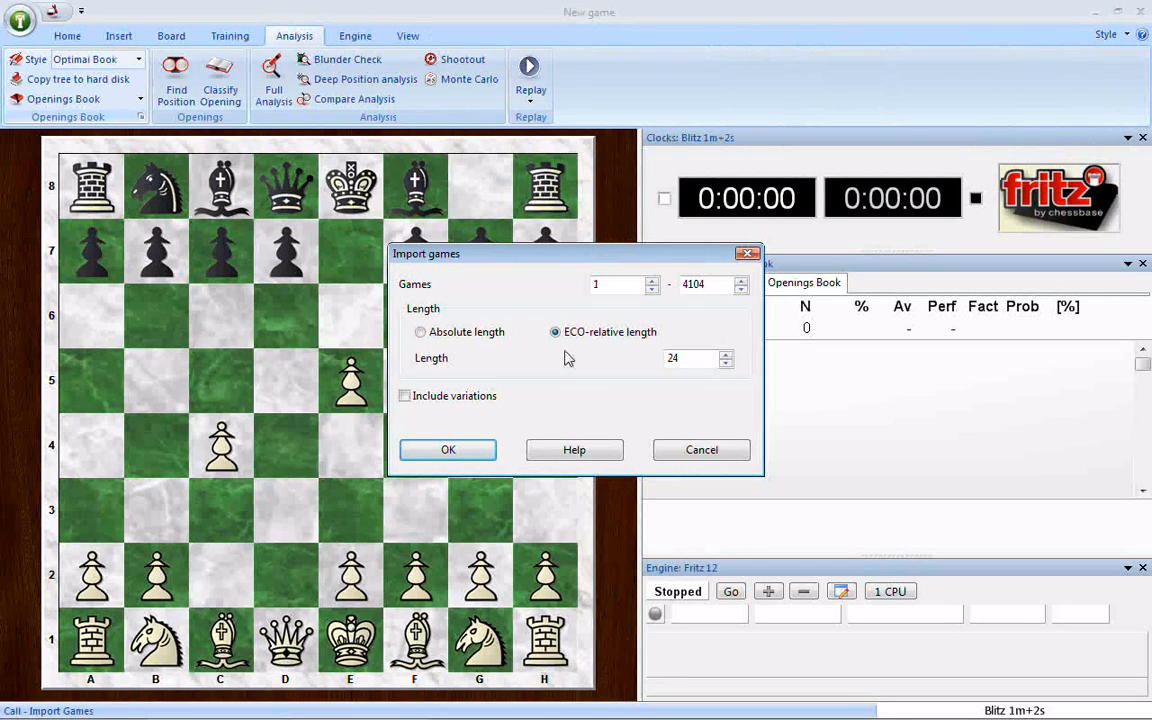
{"action": "left_click", "coordinate": [420, 332]}
{"action": "left_click", "coordinate": [449, 450]}
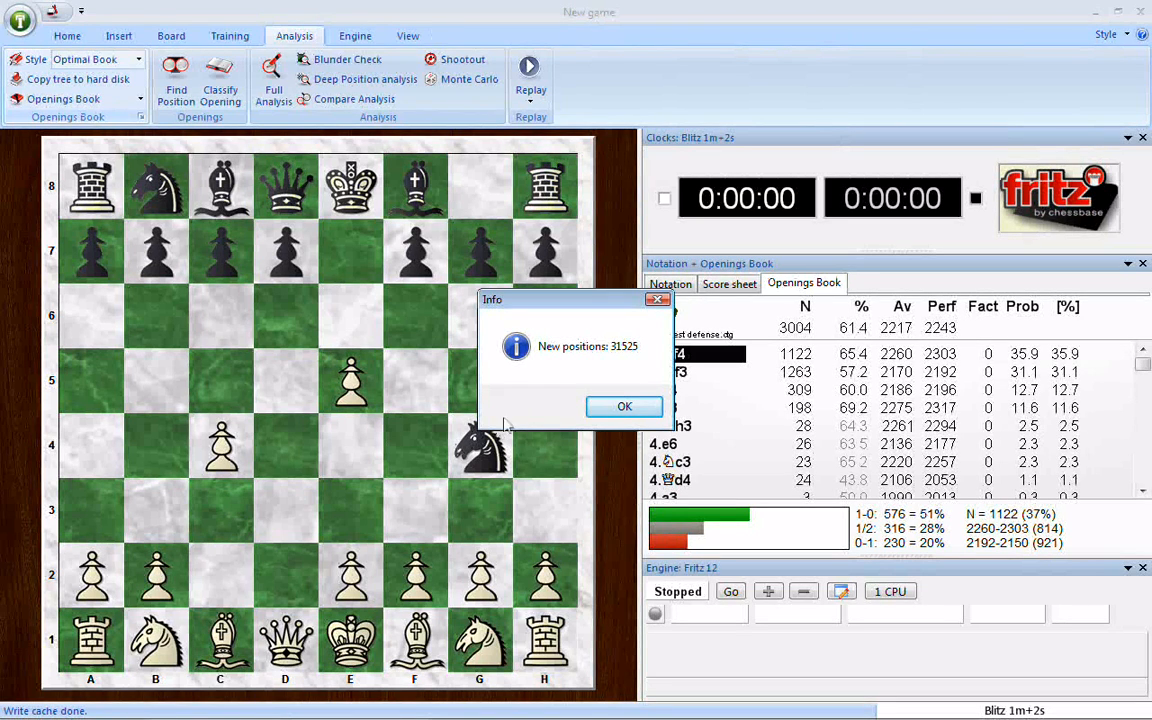
{"action": "left_click", "coordinate": [600, 409]}
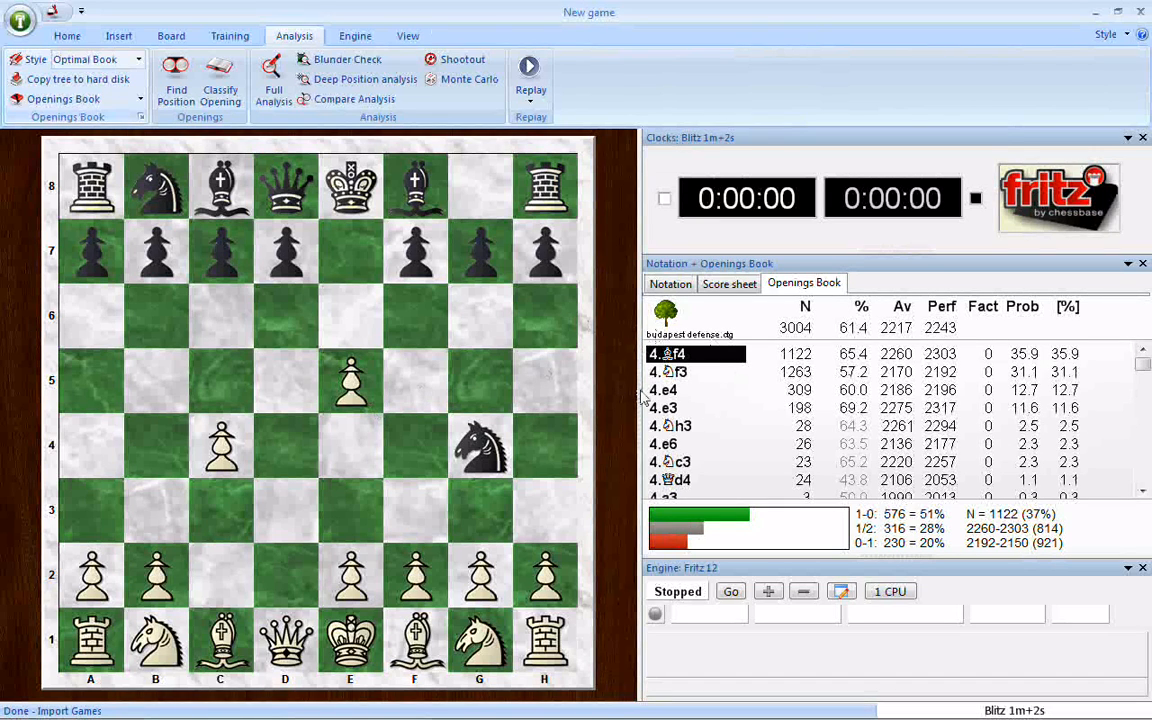
Step: Start a new game and switch off the engine
{"action": "left_click", "coordinate": [69, 42]}
{"action": "left_click", "coordinate": [161, 80]}
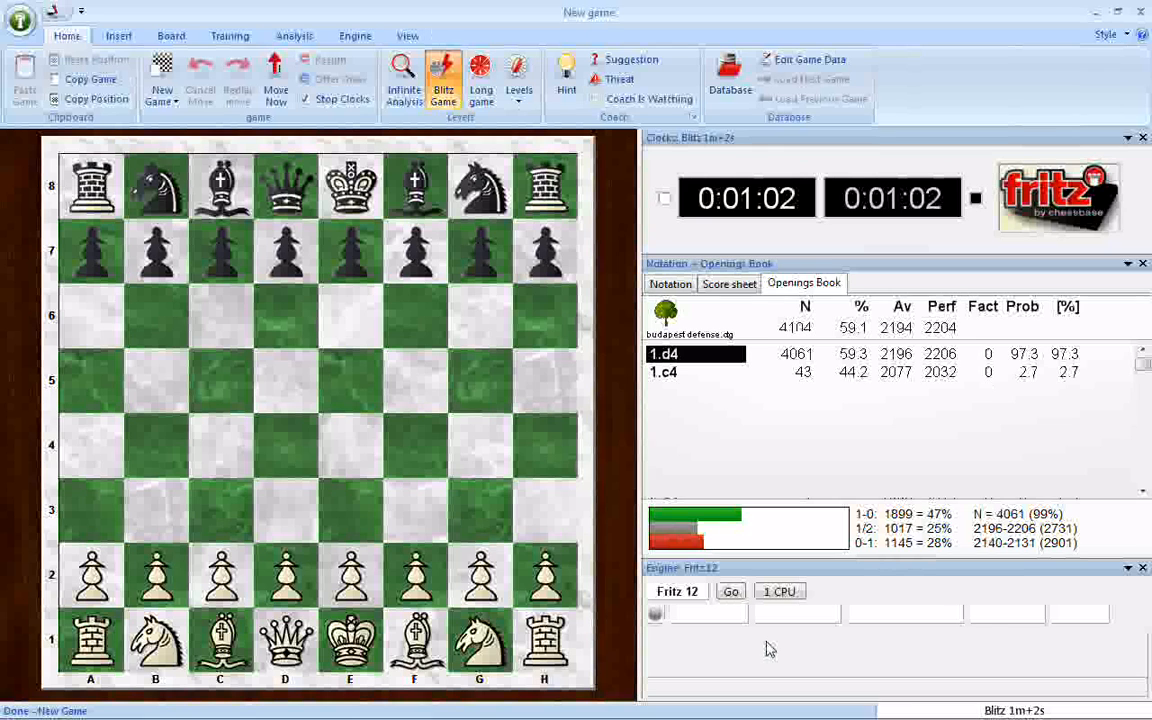
{"action": "left_click", "coordinate": [355, 35]}
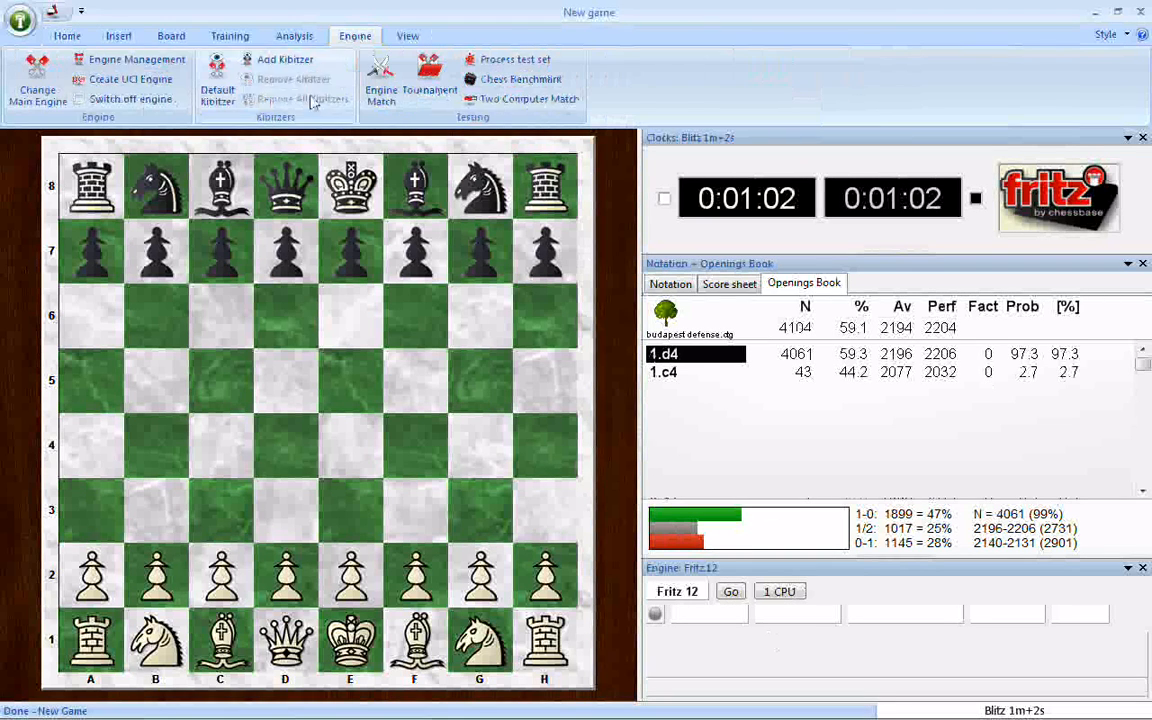
{"action": "left_click", "coordinate": [79, 99]}
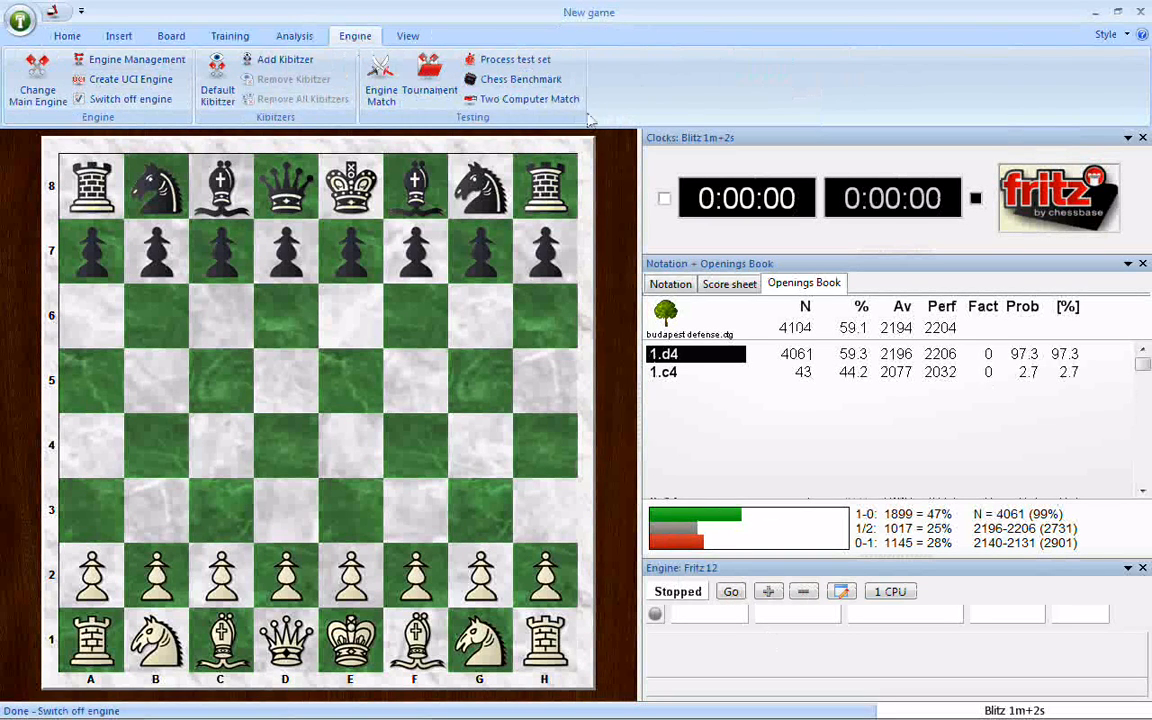
Step: Step through the book's main line 1.d4 Nf6 2.c4 e5 3.dxe5
{"action": "key", "text": "Right"}
{"action": "key", "text": "Right"}
{"action": "key", "text": "Right"}
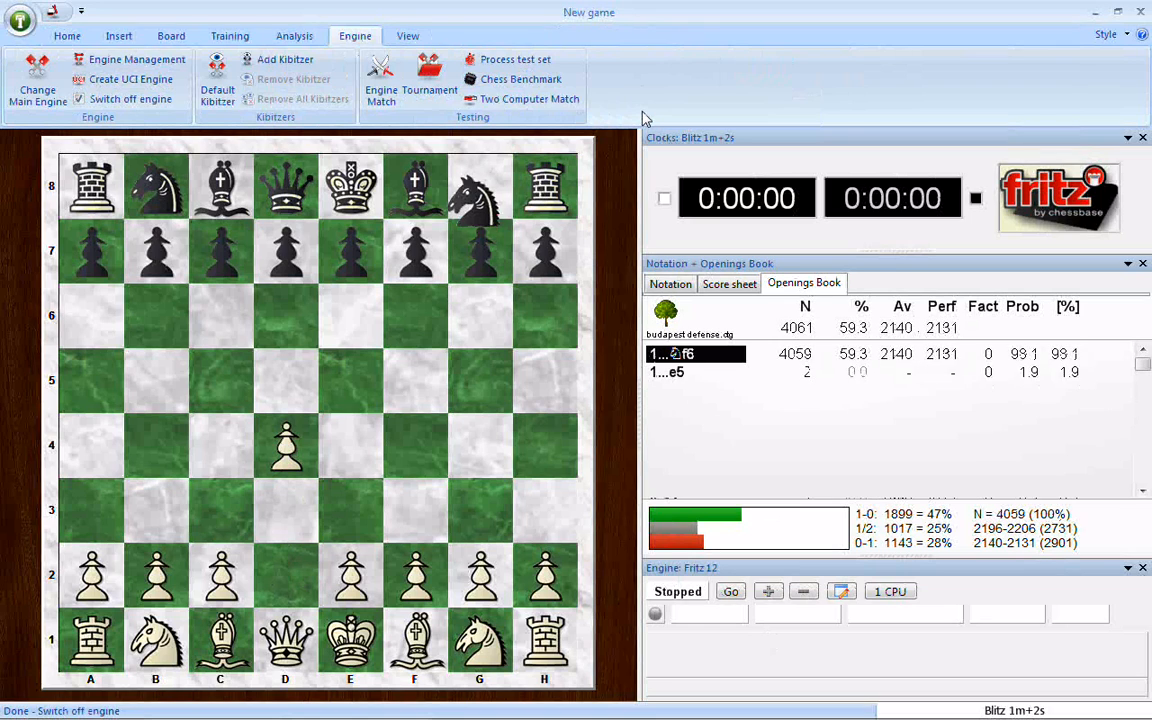
{"action": "key", "text": "Right"}
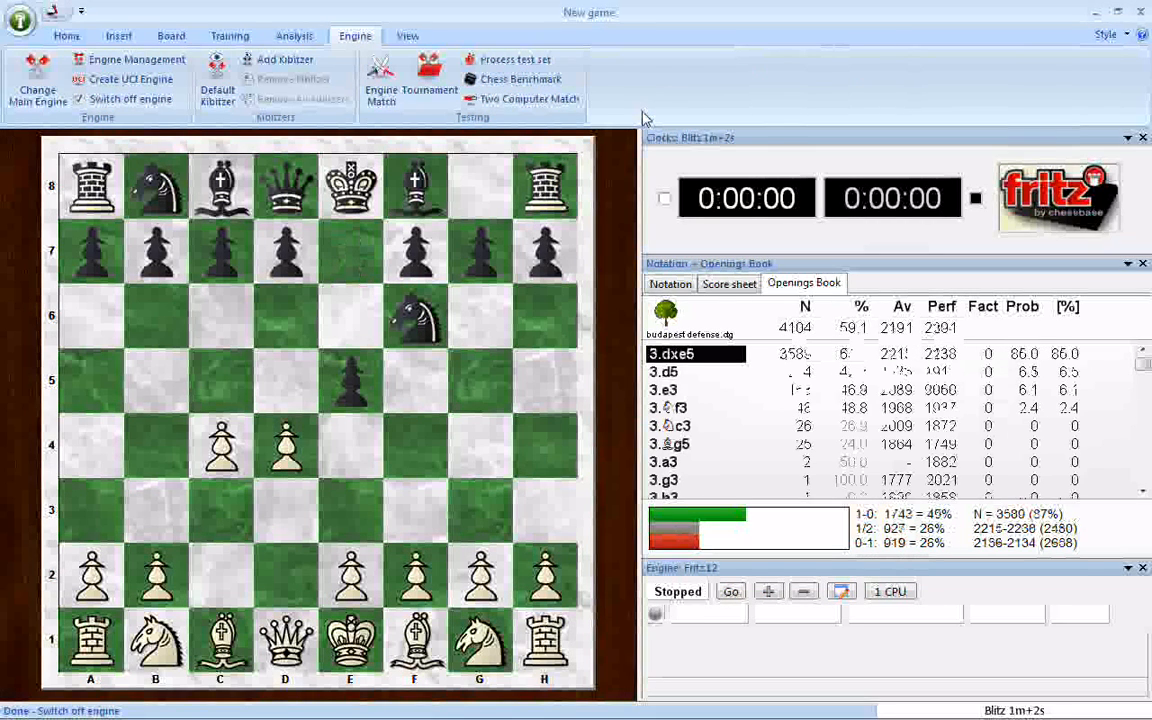
{"action": "key", "text": "Right"}
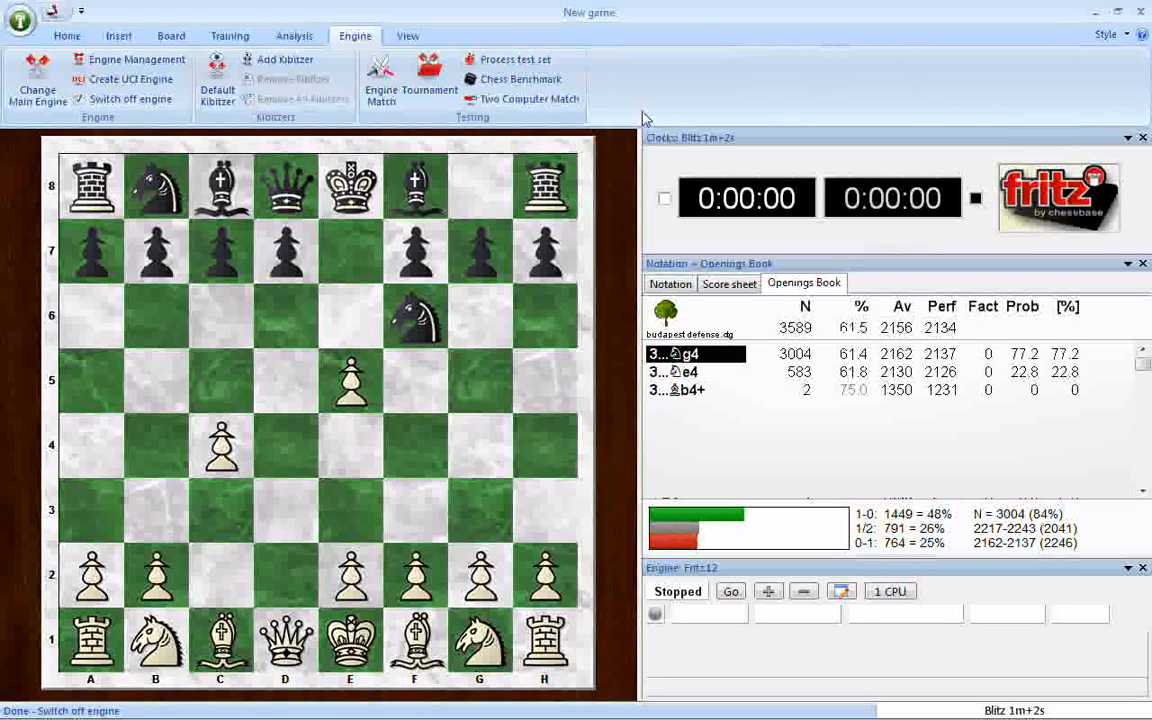
Step: Examine Black's alternatives 3...Ne4 and 3...Bb4+ in the book, and go back to the position after 2...e5
{"action": "key", "text": "Down"}
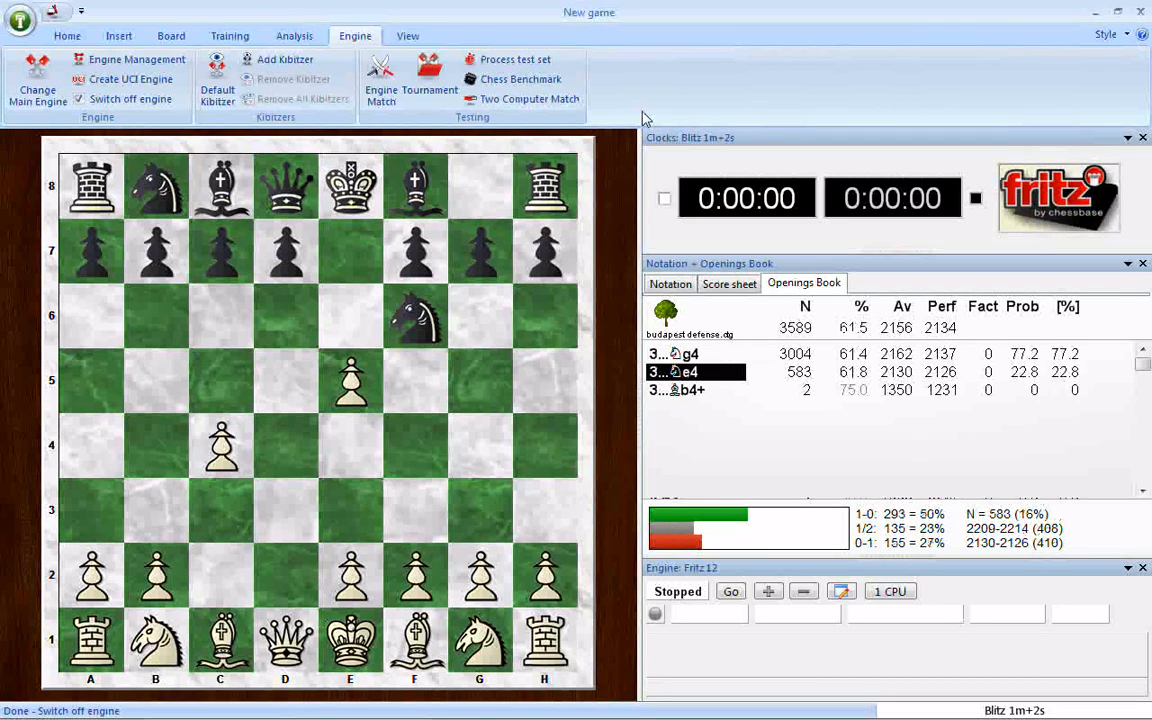
{"action": "key", "text": "Right"}
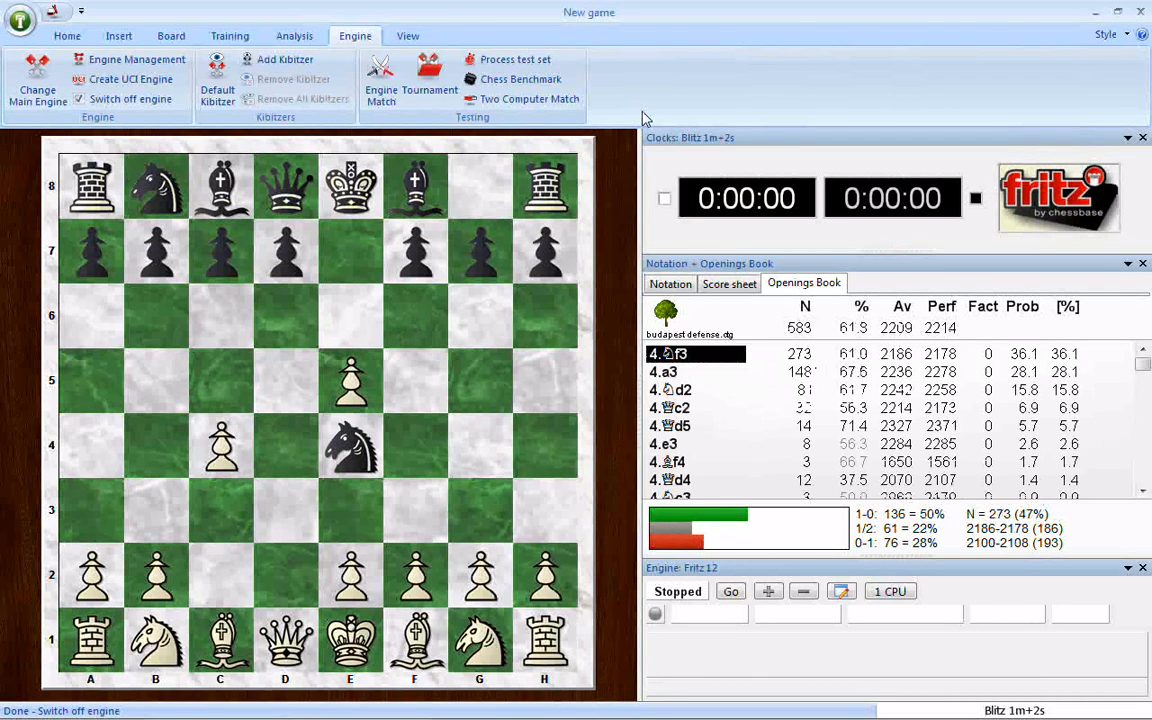
{"action": "key", "text": "Left"}
{"action": "key", "text": "Down"}
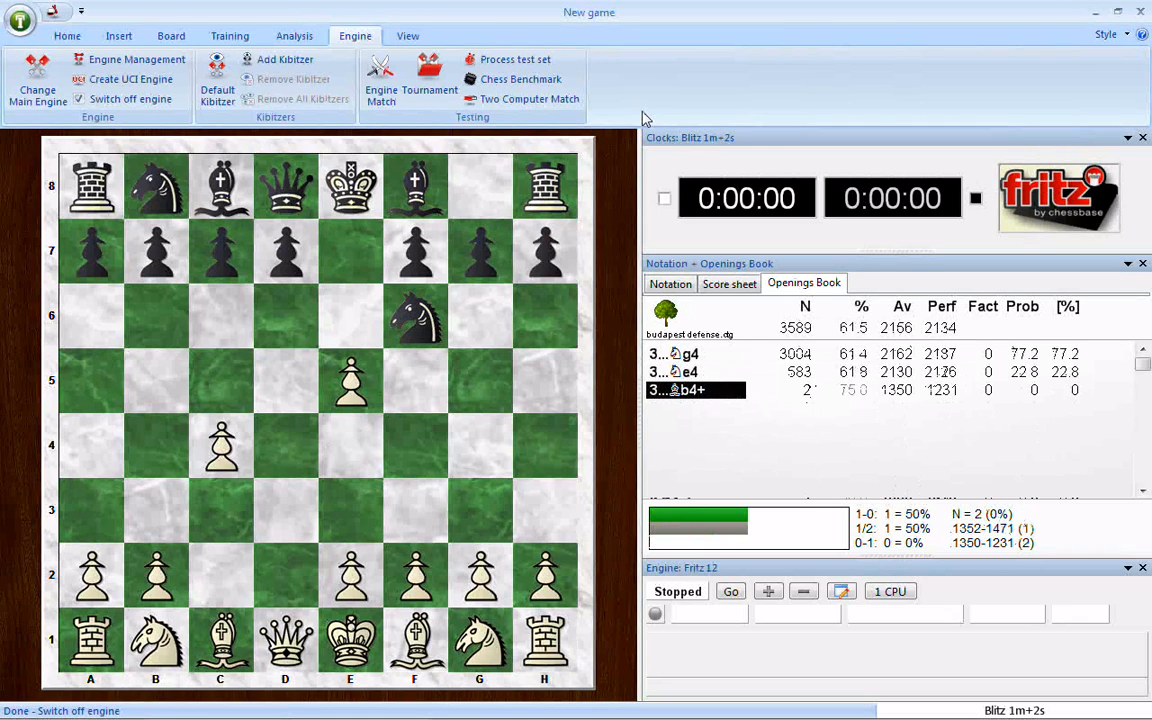
{"action": "key", "text": "Right"}
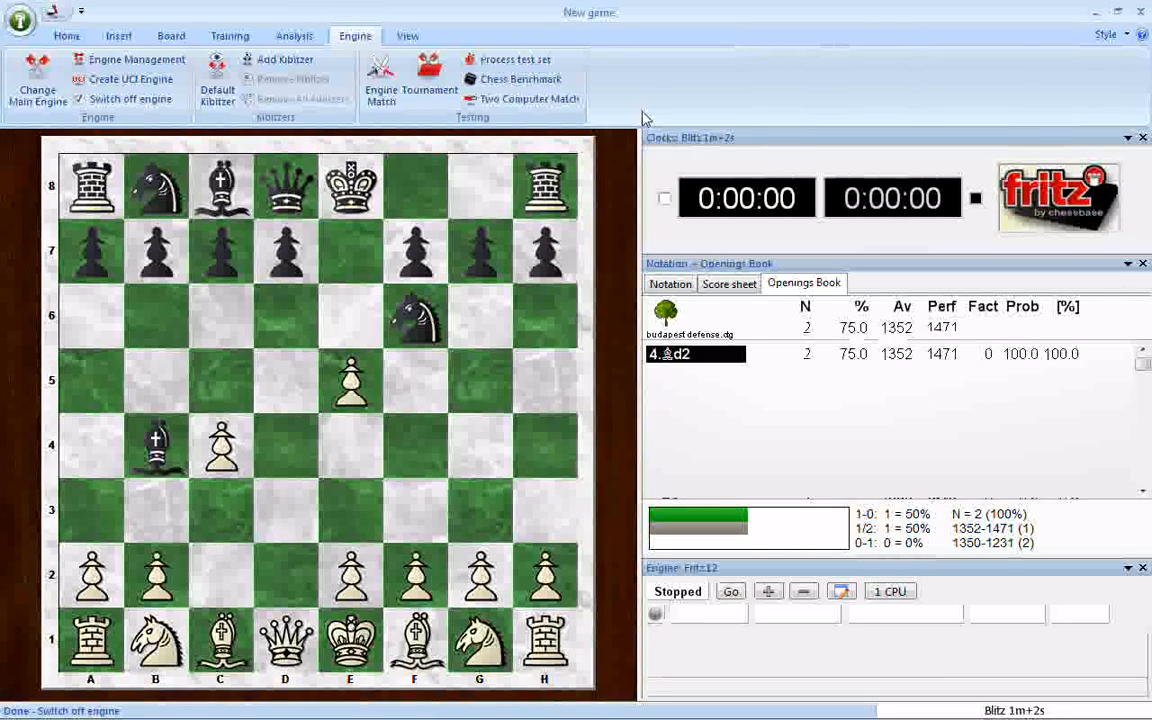
{"action": "key", "text": "Left"}
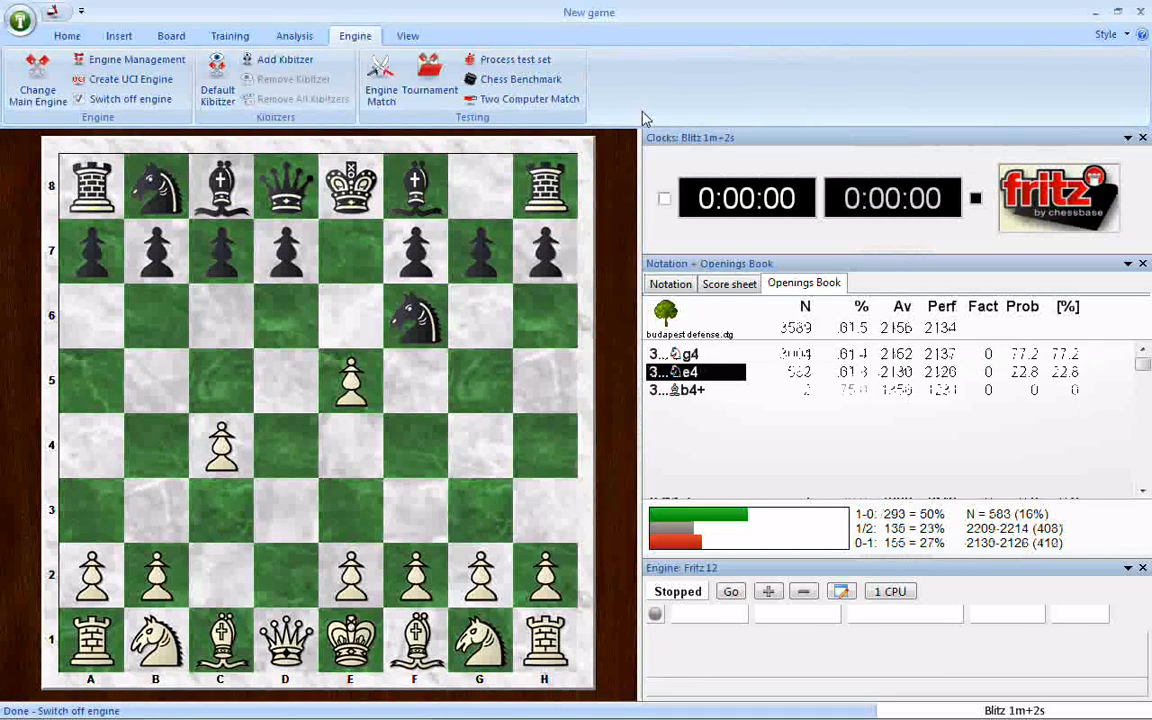
{"action": "key", "text": "Left"}
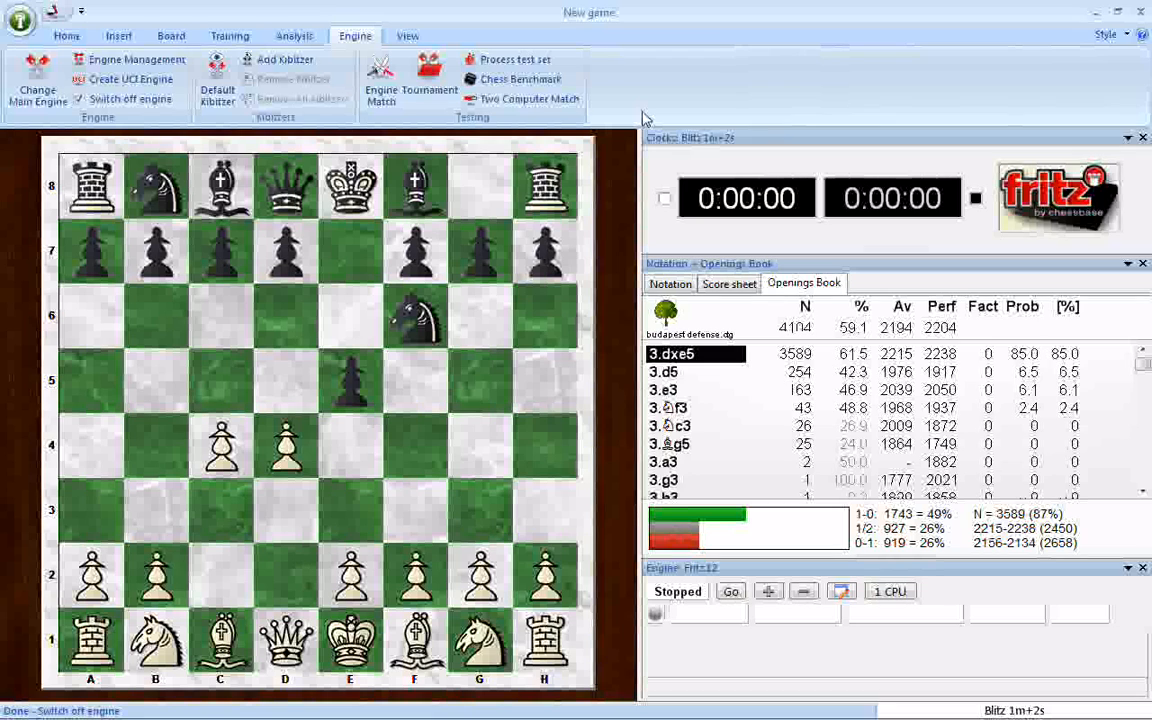
Step: Browse the statistics of White's third-move alternatives to 3.dxe5 in the book, such as 3.d5, 3.e3 and 3.Nc3
{"action": "key", "text": "Down"}
{"action": "key", "text": "Down"}
{"action": "key", "text": "Down"}
{"action": "key", "text": "Down"}
{"action": "key", "text": "Down"}
{"action": "key", "text": "Down"}
{"action": "key", "text": "Down"}
{"action": "key", "text": "Down"}
{"action": "key", "text": "Down"}
{"action": "key", "text": "Down"}
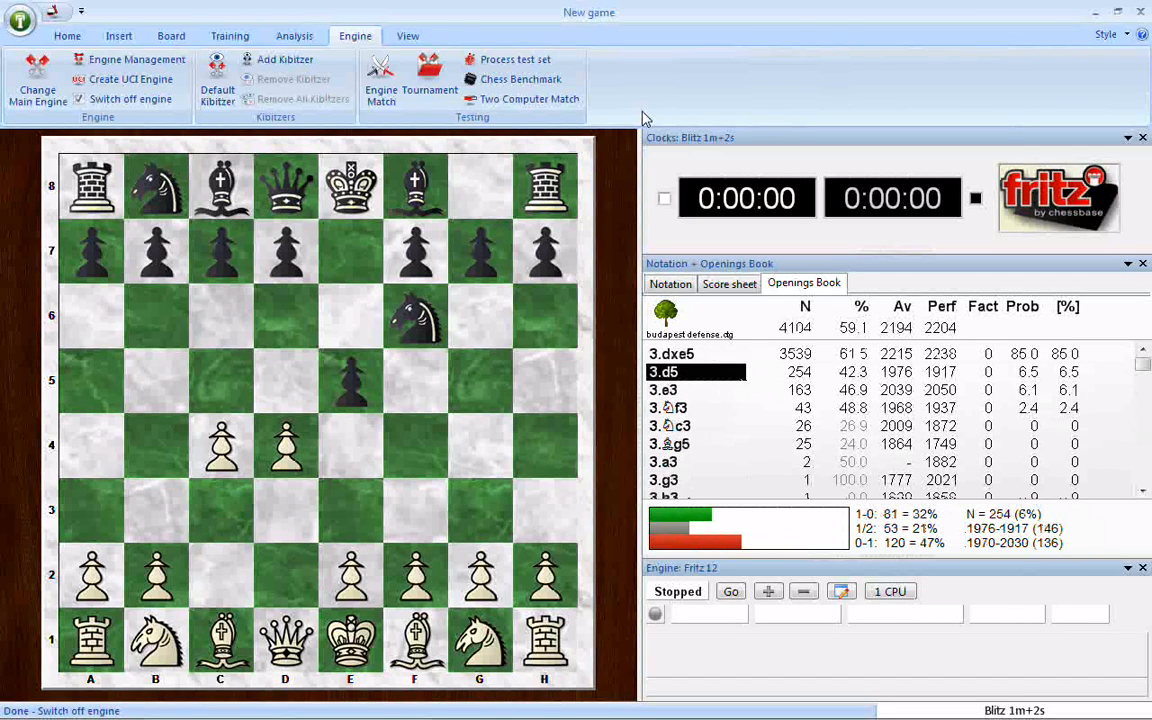
{"action": "key", "text": "Up"}
{"action": "key", "text": "Down"}
{"action": "key", "text": "Down"}
{"action": "key", "text": "Down"}
{"action": "key", "text": "Down"}
{"action": "key", "text": "Down"}
{"action": "key", "text": "Down"}
{"action": "key", "text": "Down"}
{"action": "key", "text": "Down"}
{"action": "key", "text": "Up"}
{"action": "key", "text": "Up"}
{"action": "key", "text": "Up"}
{"action": "key", "text": "Up"}
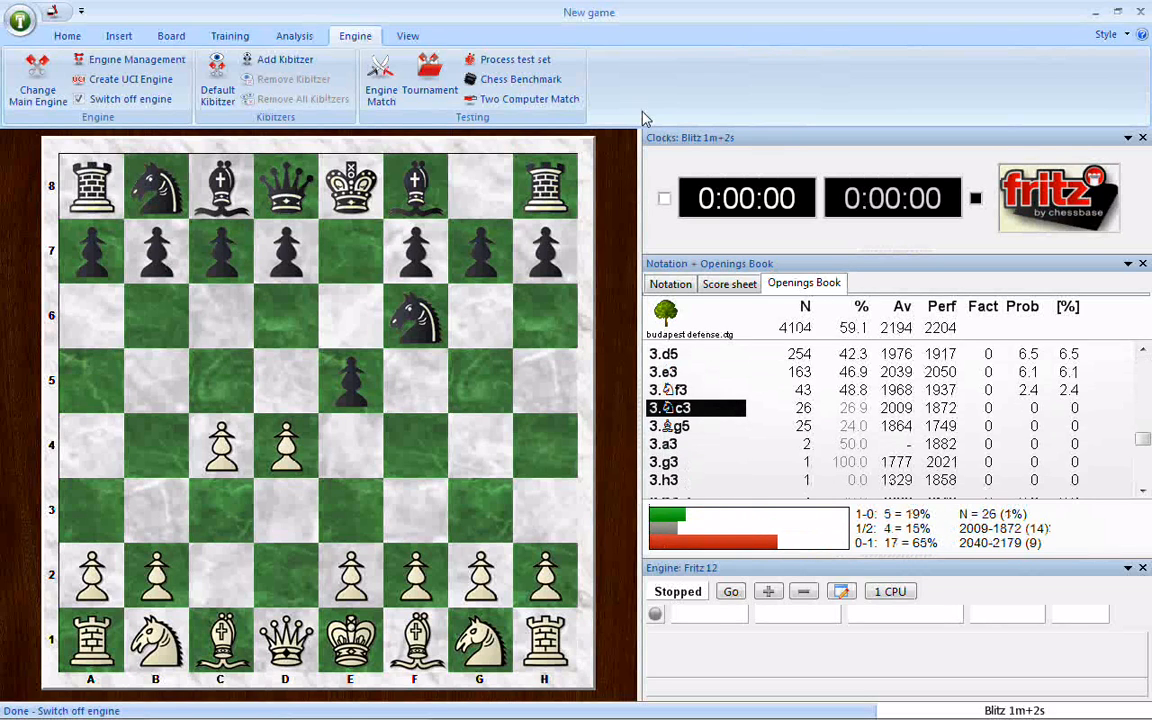
{"action": "key", "text": "Up"}
{"action": "key", "text": "Up"}
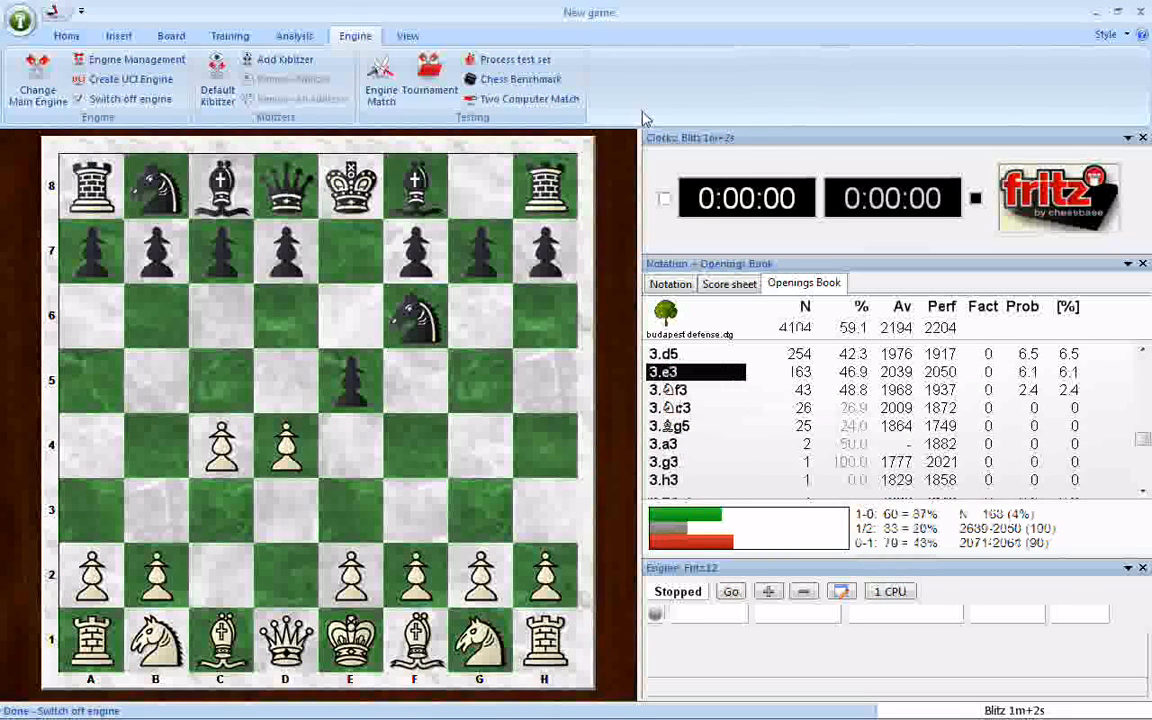
Step: Follow the book line 3.Nf3 e4 4.Nfd2 c6, and go back to the position after 2...e5
{"action": "key", "text": "Down"}
{"action": "key", "text": "Right"}
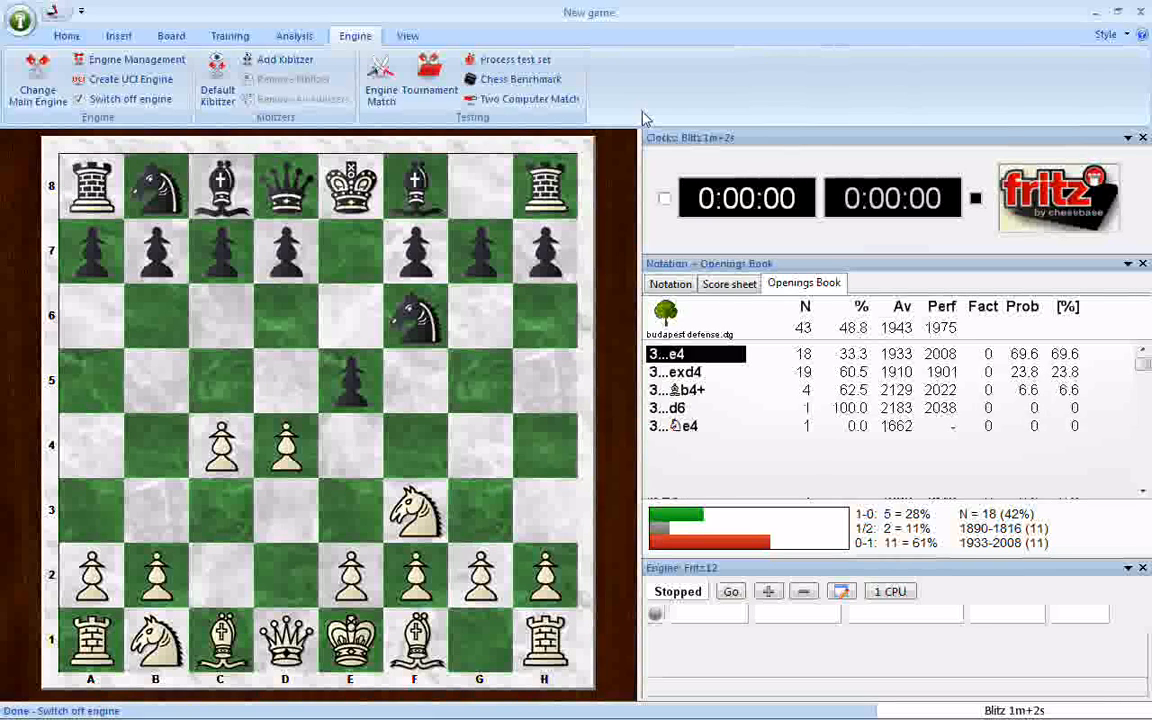
{"action": "key", "text": "Right"}
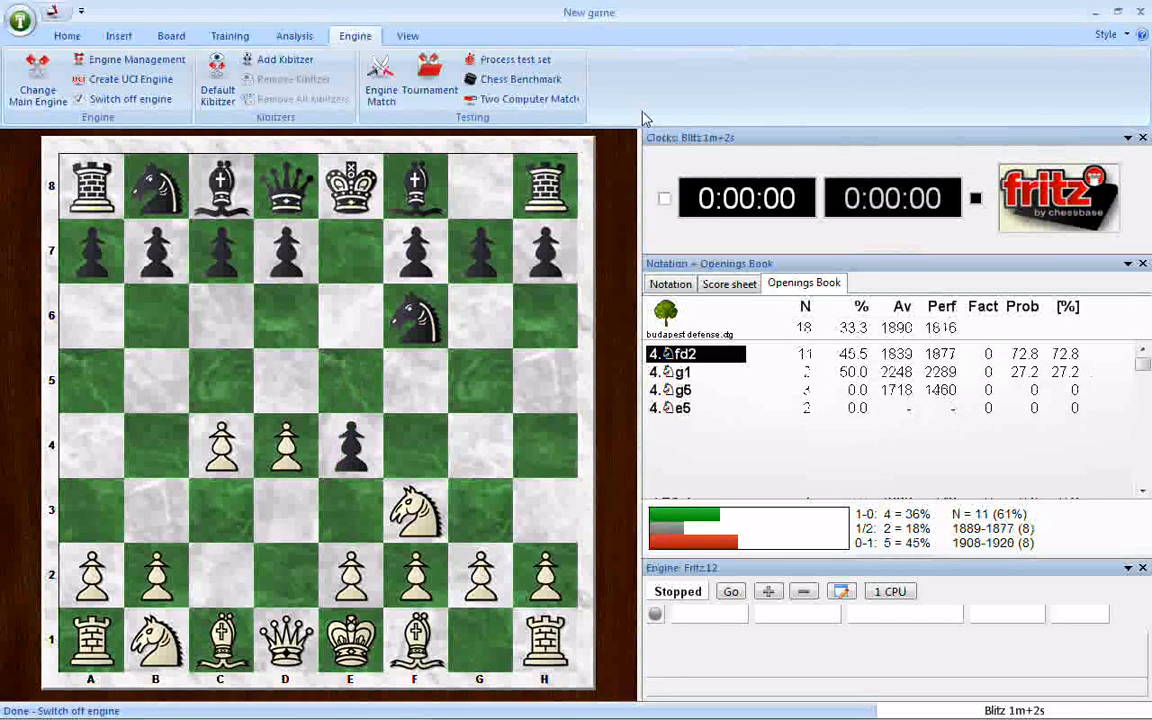
{"action": "key", "text": "Left"}
{"action": "key", "text": "Right"}
{"action": "key", "text": "Right"}
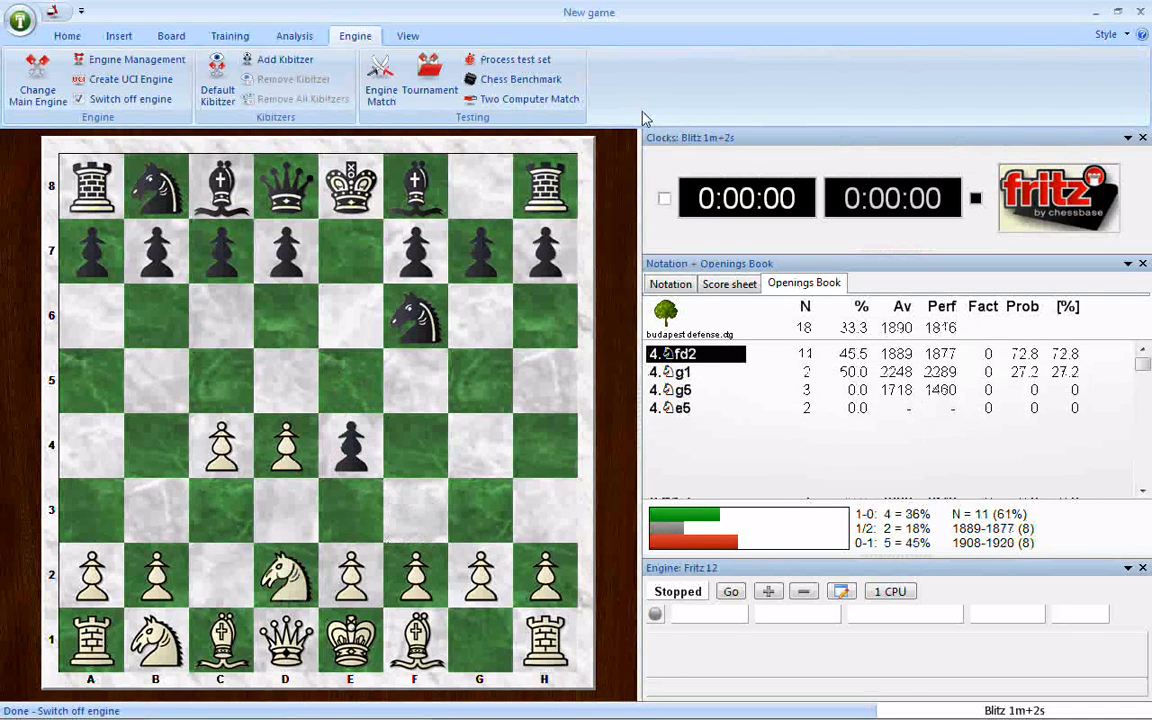
{"action": "key", "text": "Right"}
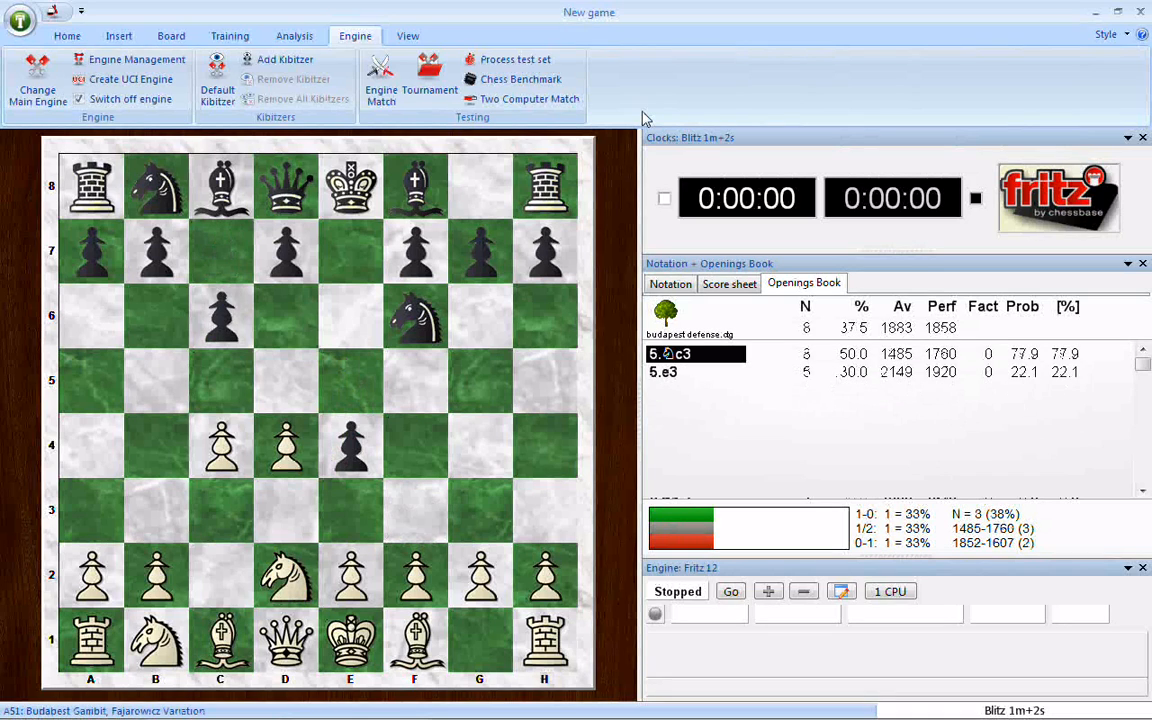
{"action": "key", "text": "Left"}
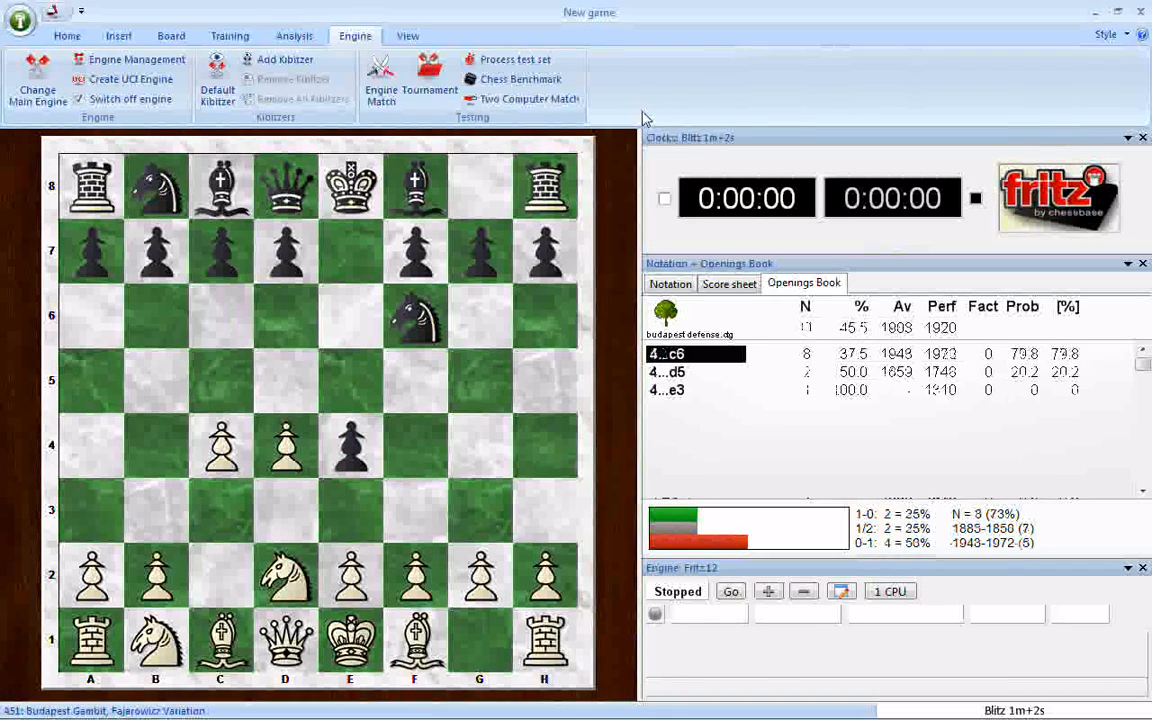
{"action": "key", "text": "Left"}
{"action": "key", "text": "Left"}
{"action": "key", "text": "Left"}
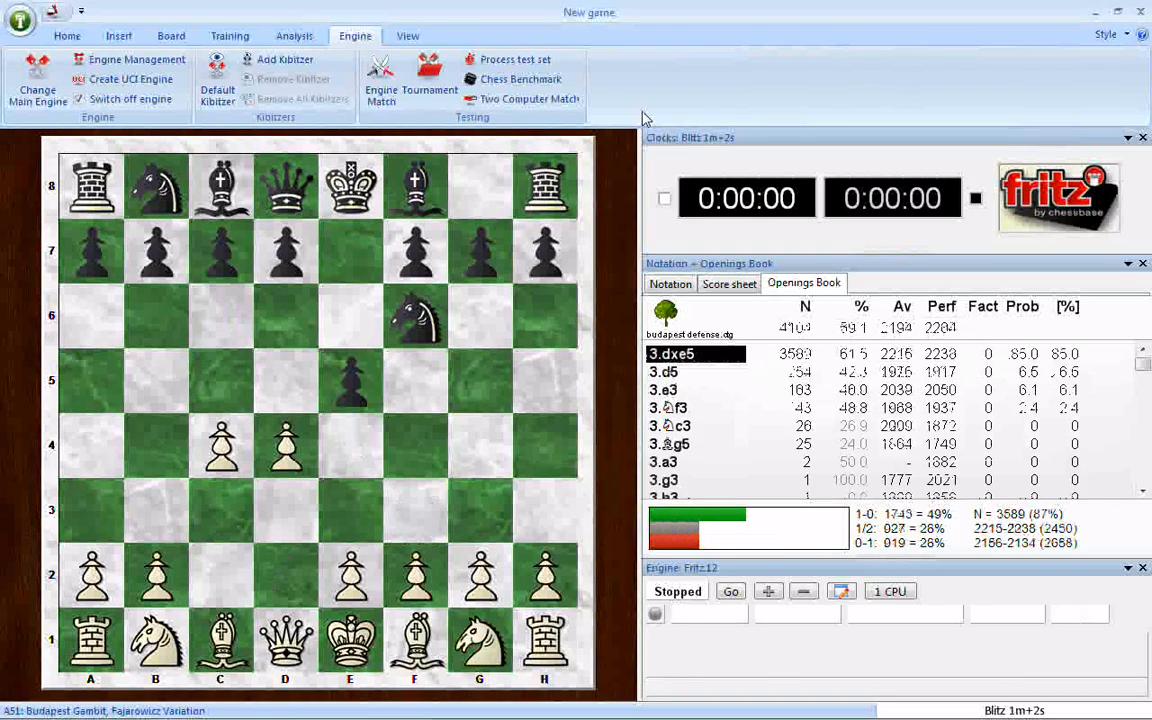